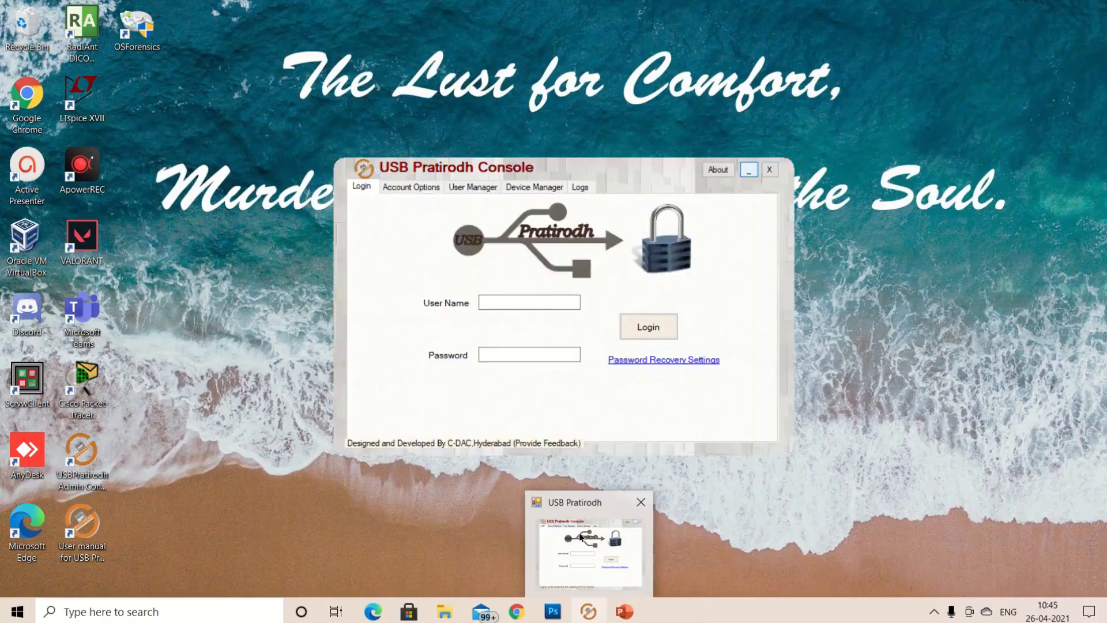
Log in to the USB Pratirodh Console with the administrator user name and password.
left_click(580, 535)
left_click(504, 297)
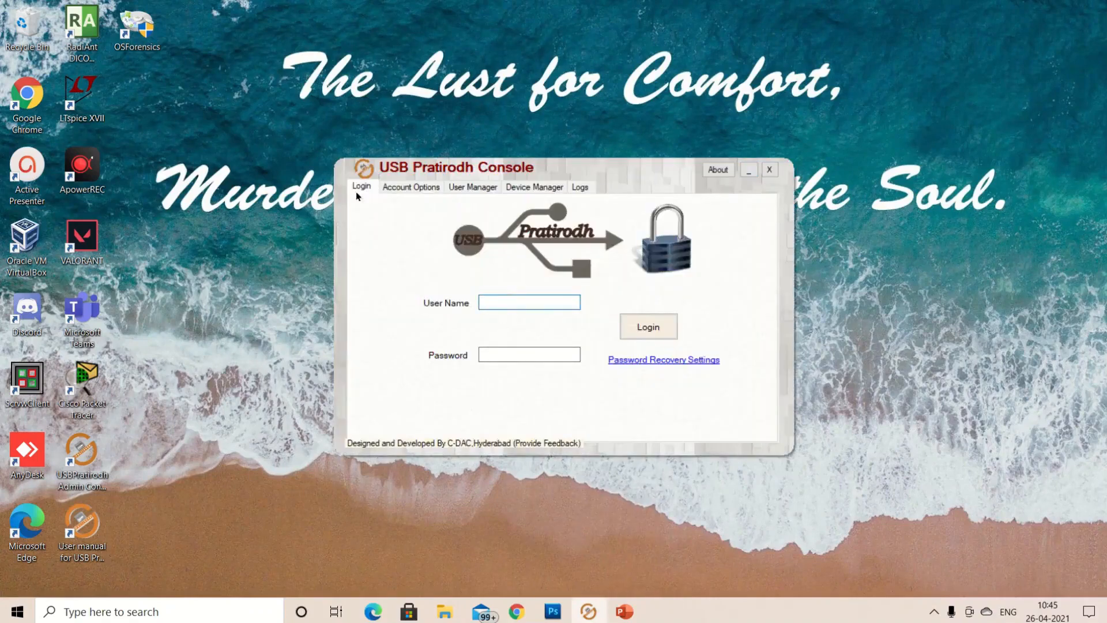
type("sayalideo")
key("Tab")
type("s•••••••")
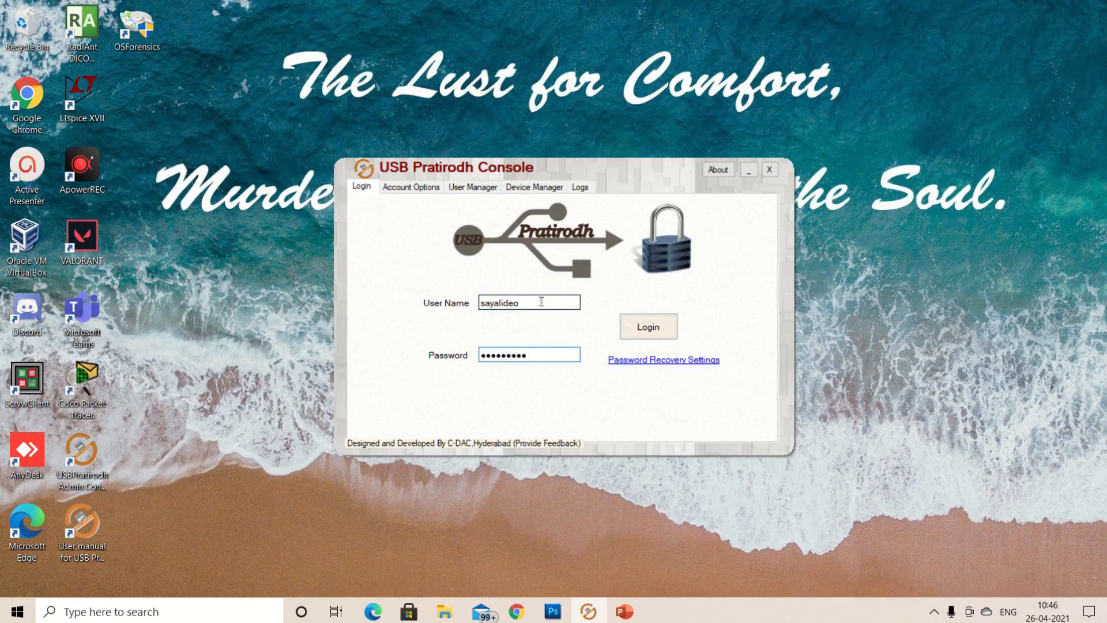
left_click(648, 326)
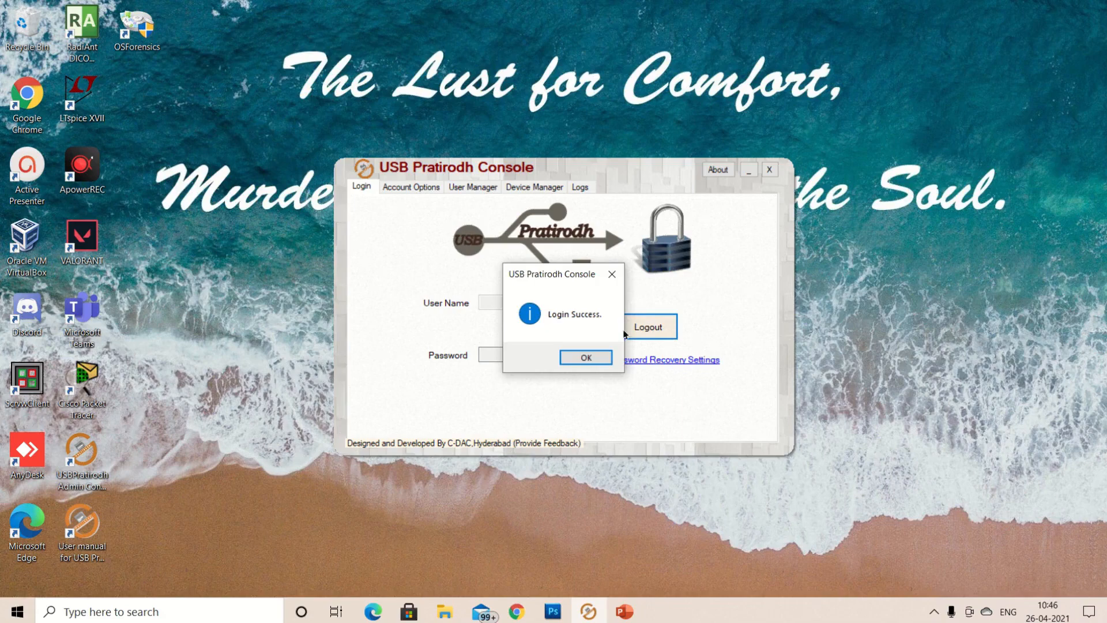
left_click(592, 356)
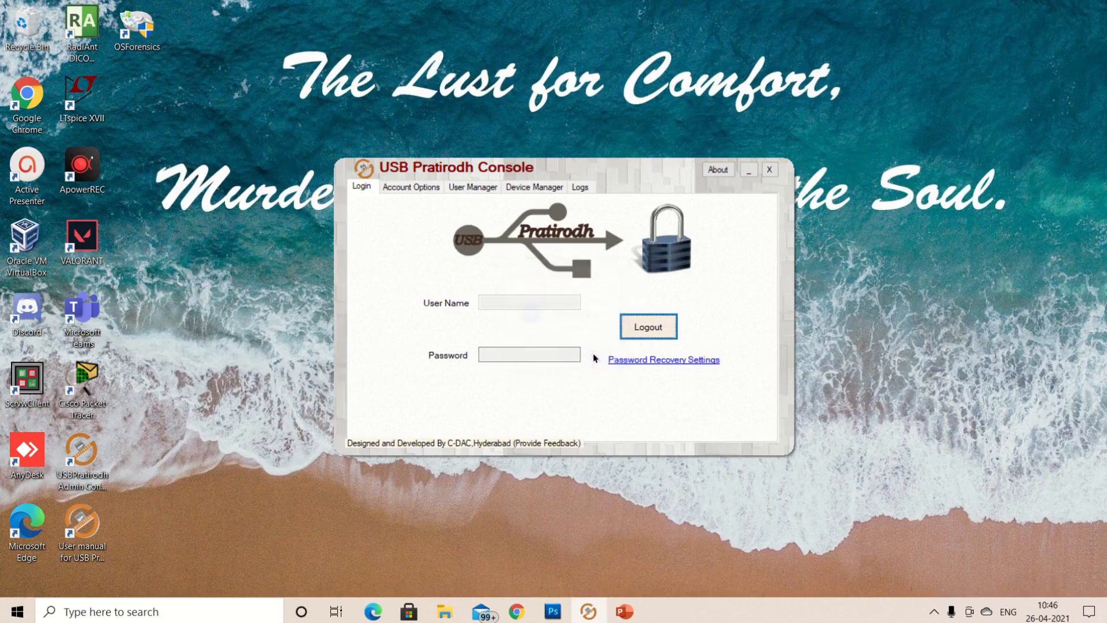
Browse Account Options, User Manager, Device Manager and Logs, then select the first listed user.
left_click(415, 191)
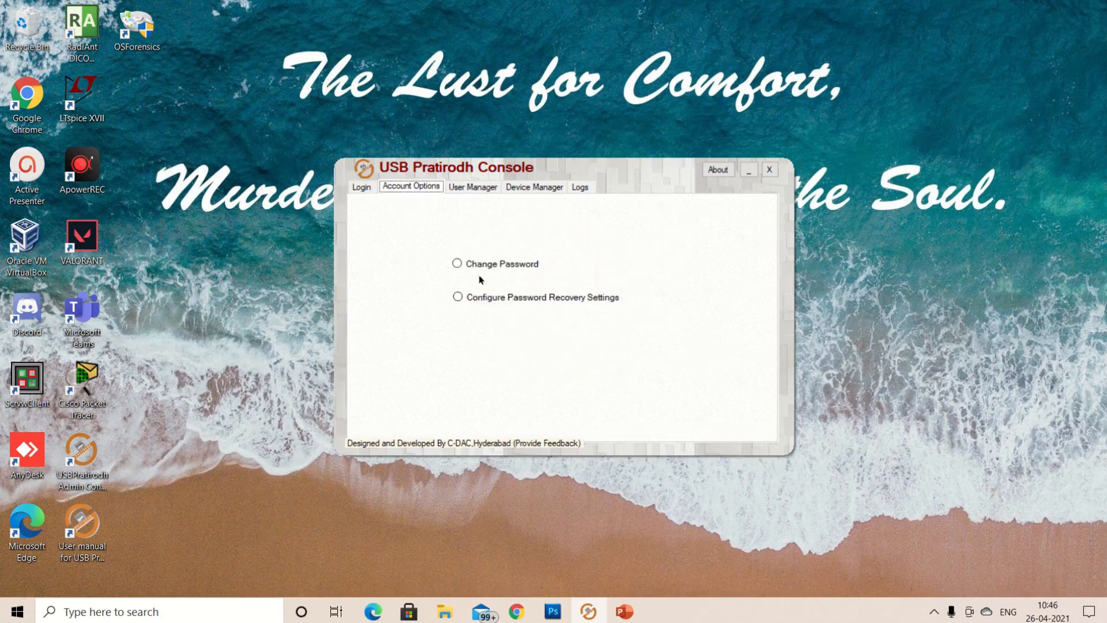
left_click(460, 186)
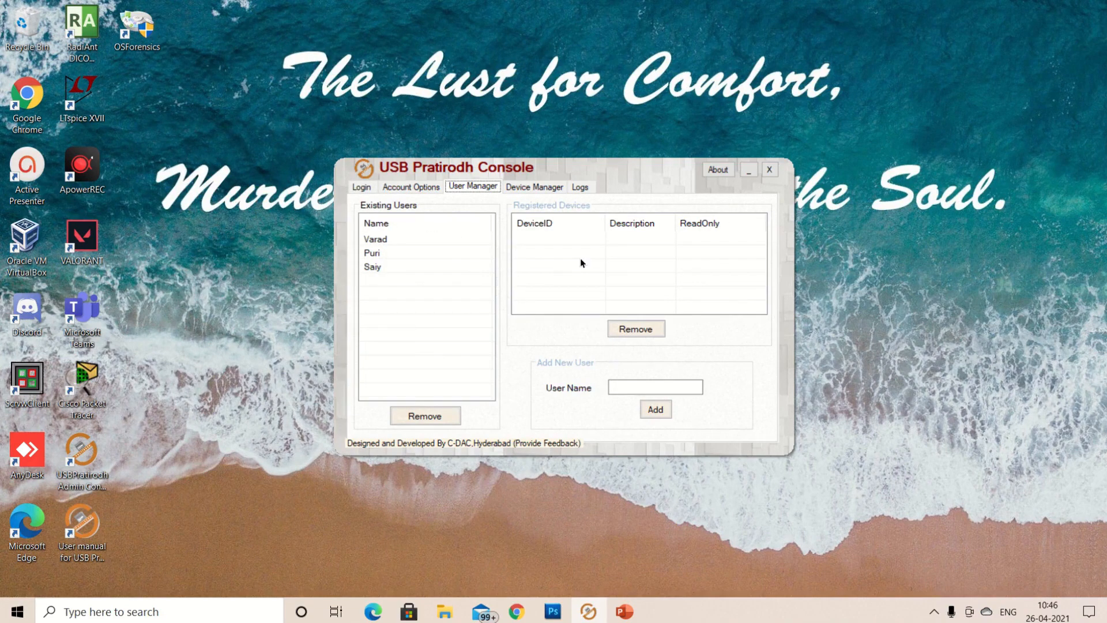
left_click(531, 187)
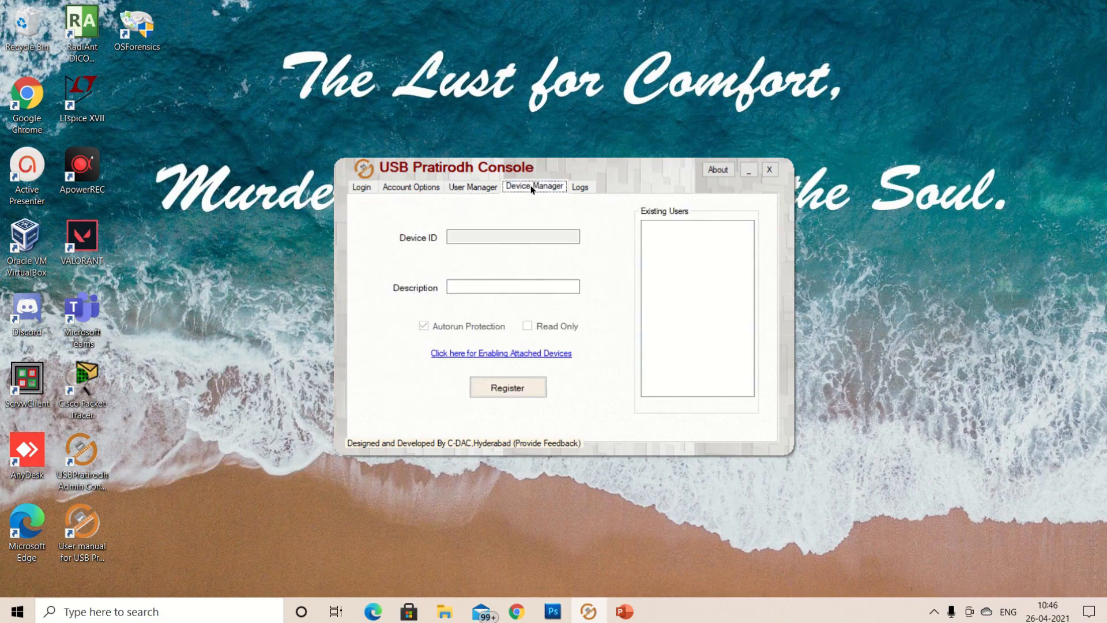
left_click(579, 186)
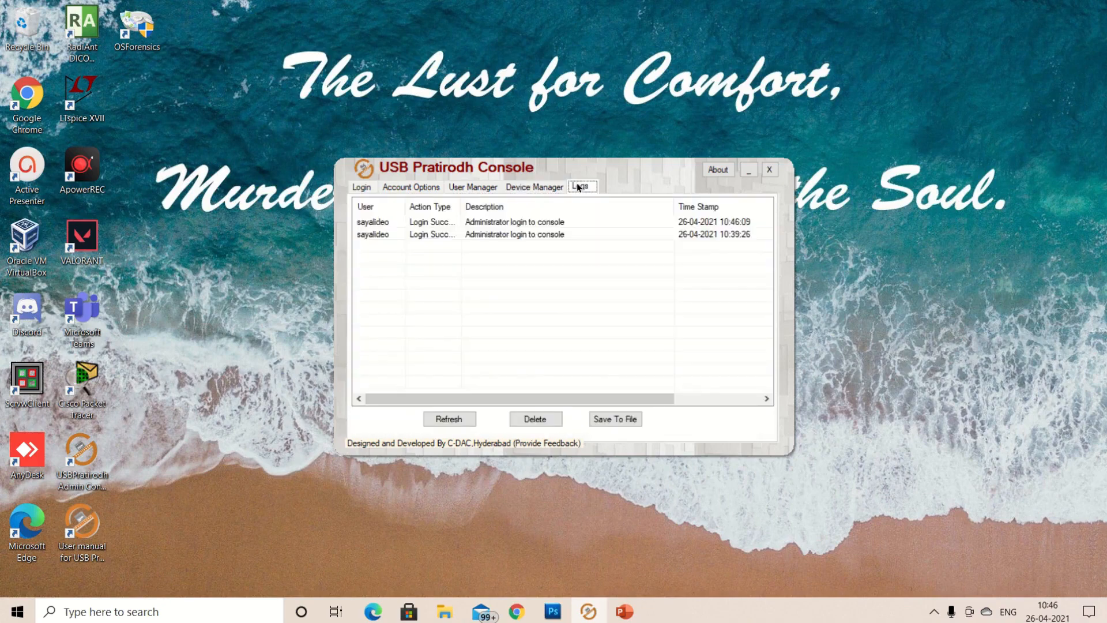
left_click(473, 186)
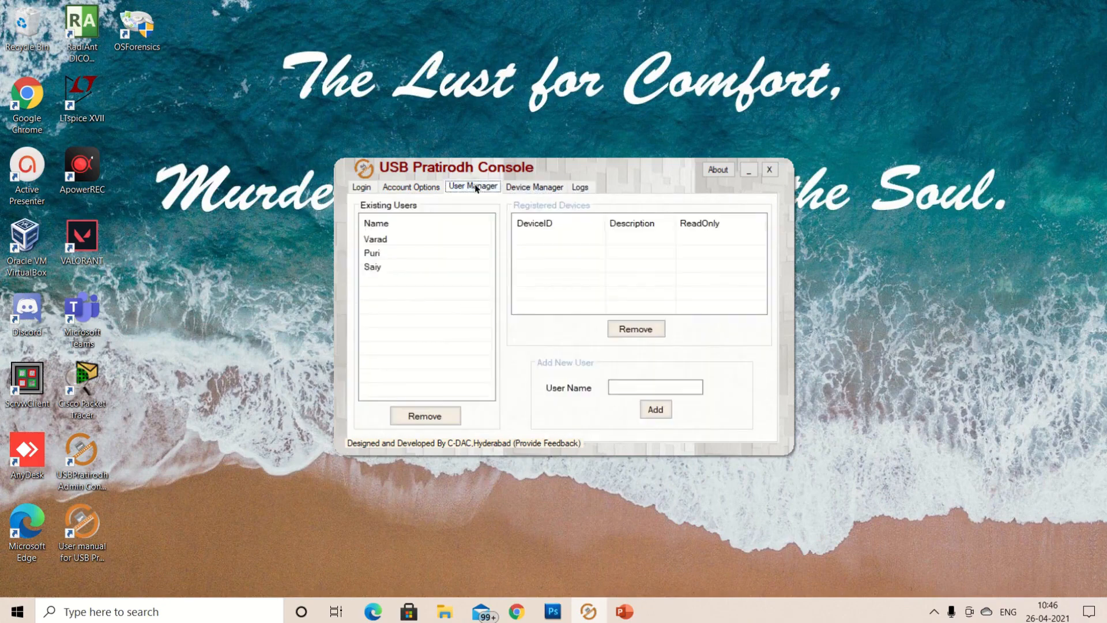
left_click(380, 238)
Remove the first user and re-add them under the same user name, then go to Device Manager.
left_click(426, 413)
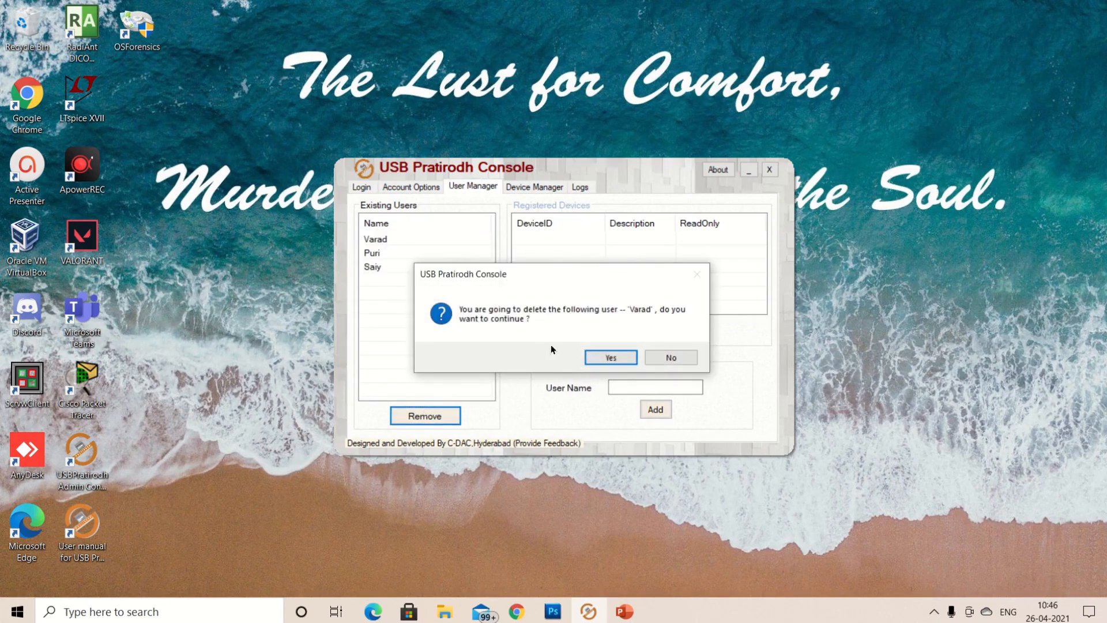
left_click(611, 357)
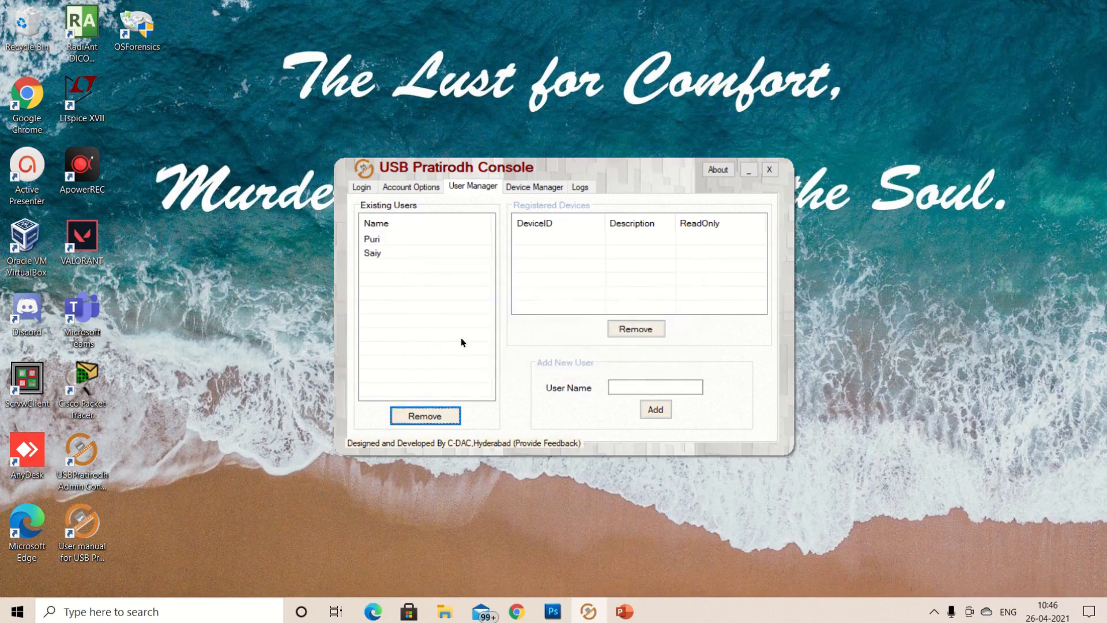
left_click(642, 385)
type("Varad")
left_click(656, 410)
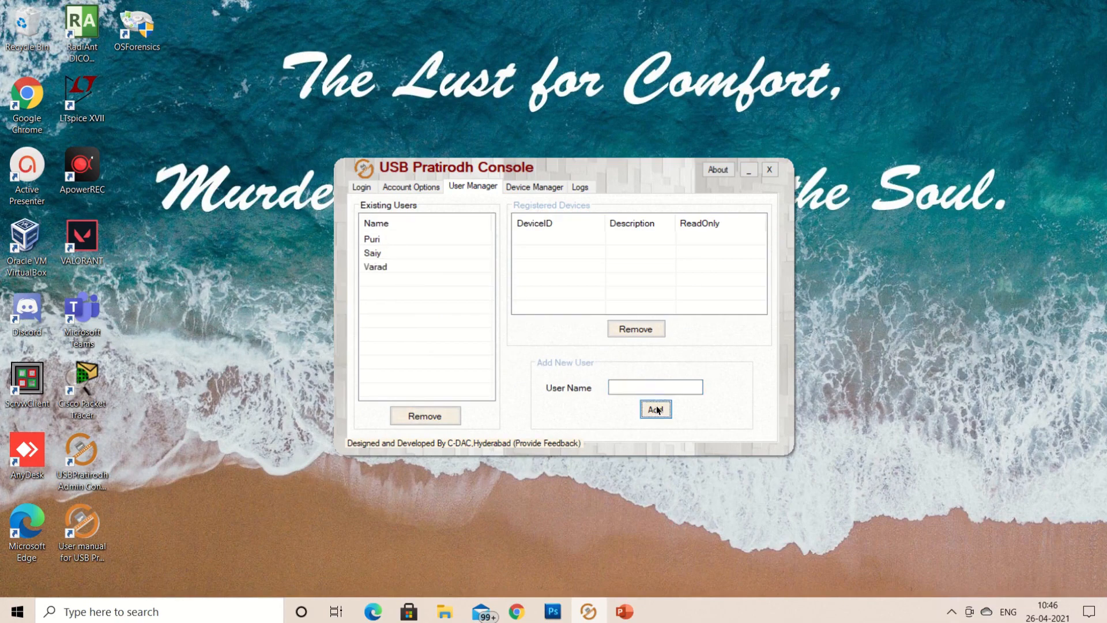
left_click(373, 270)
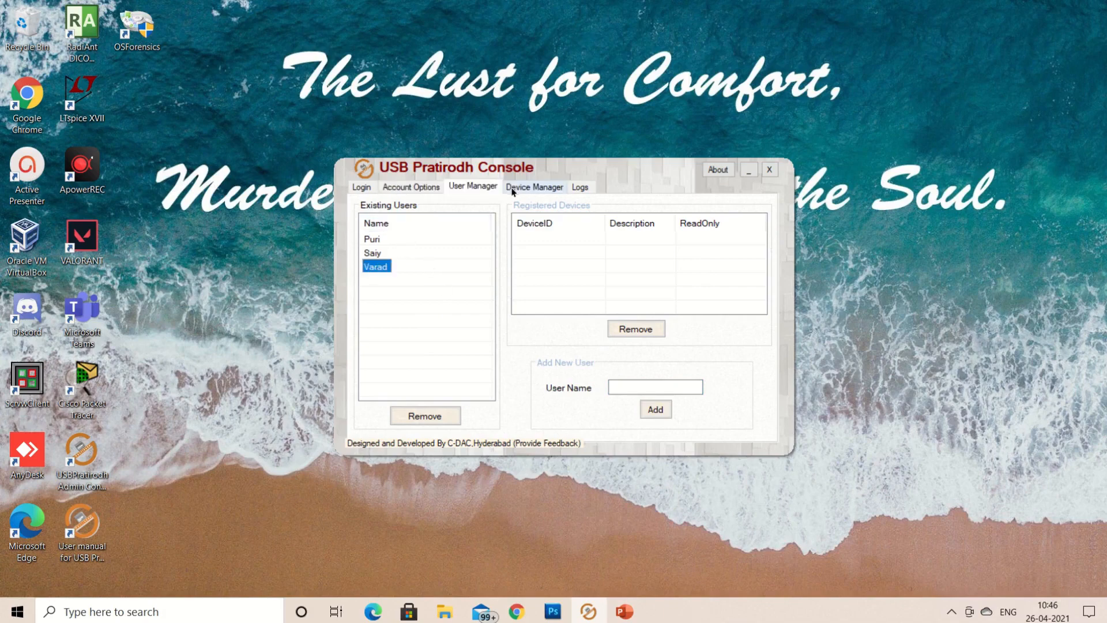
left_click(526, 188)
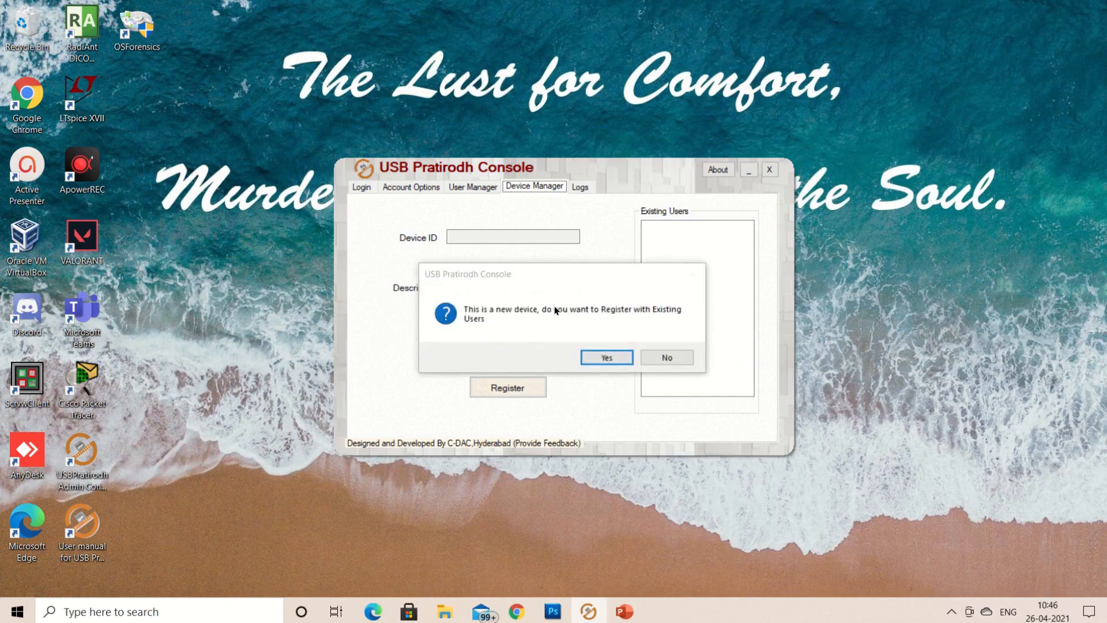
Register the attached device as 'Hp Mouse' for the second and last listed users.
left_click(596, 358)
left_click(499, 283)
type("H")
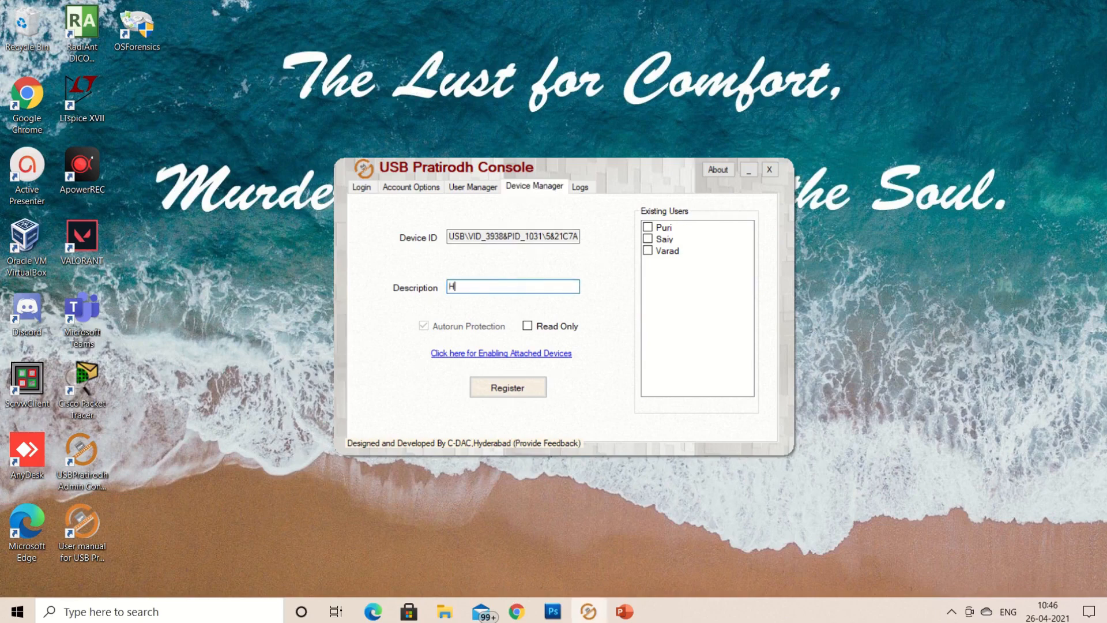
type("p Mouse")
left_click(649, 252)
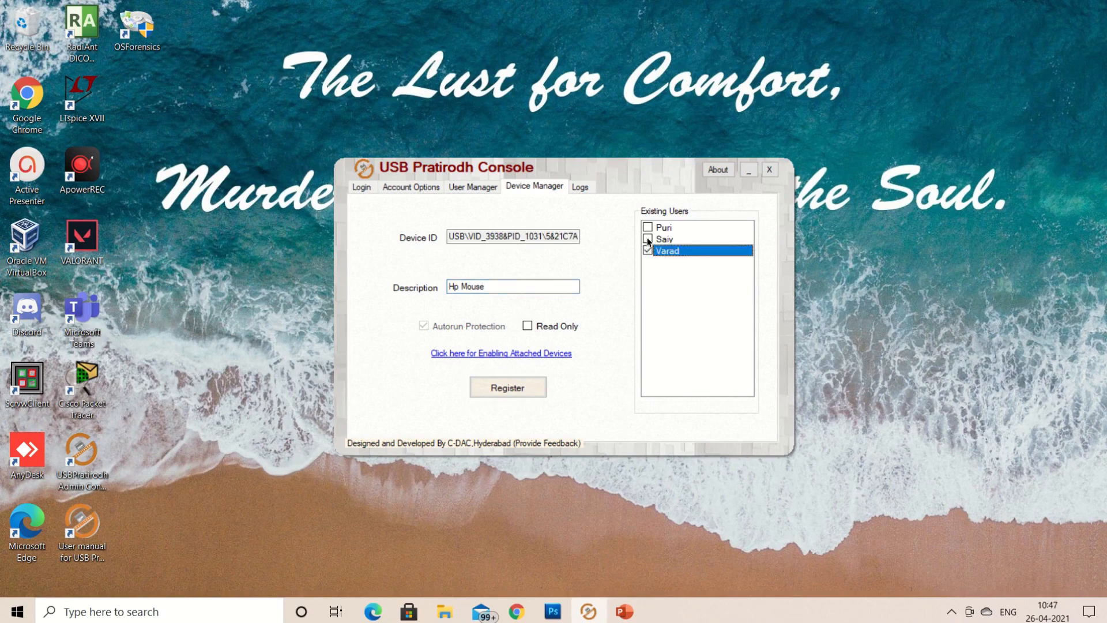
left_click(649, 240)
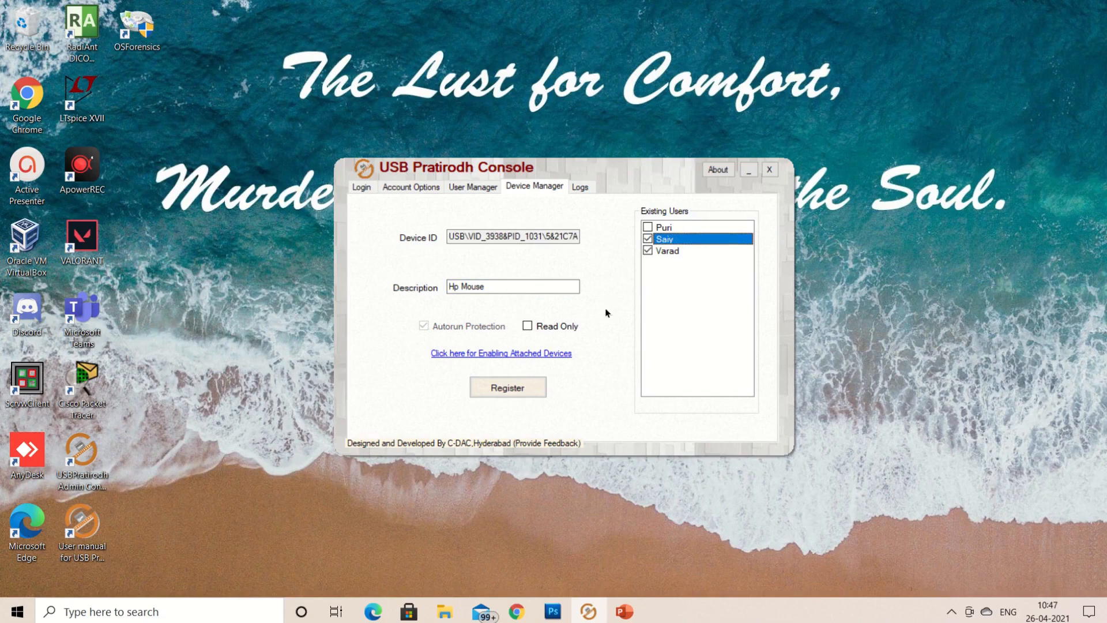
left_click(507, 387)
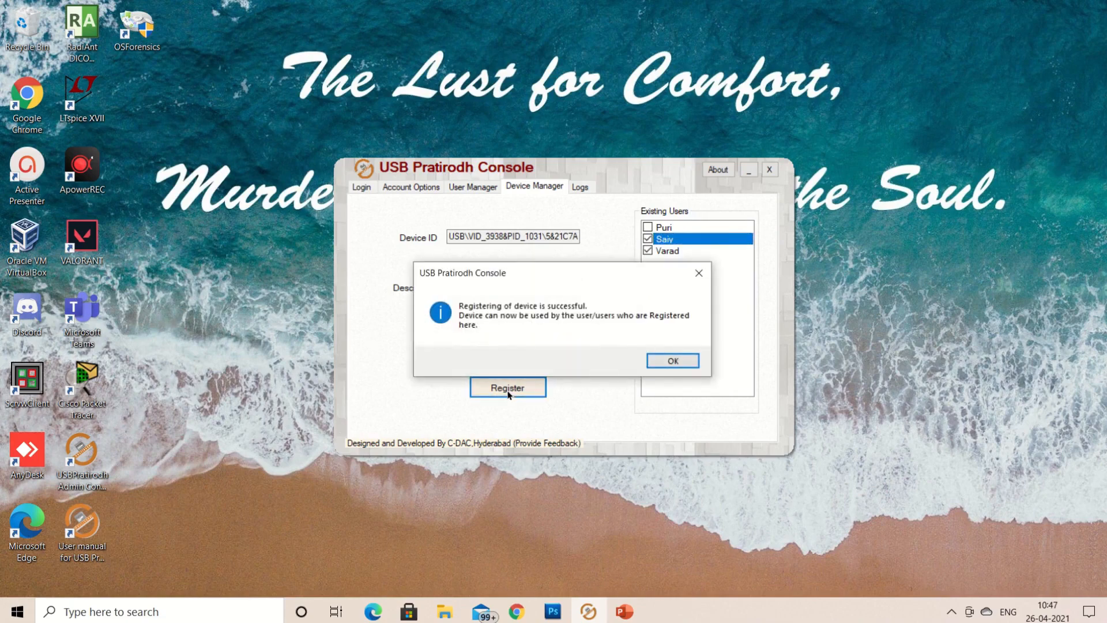
left_click(667, 358)
left_click(505, 286)
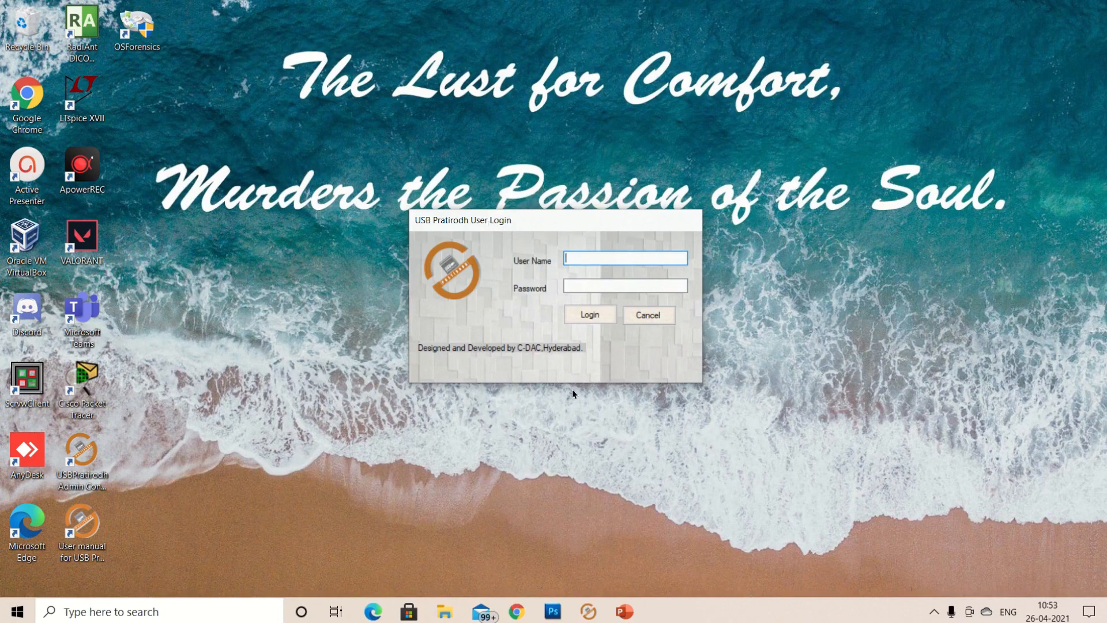
Minimize the console and move the User Login prompt to the screen centre.
left_click(588, 611)
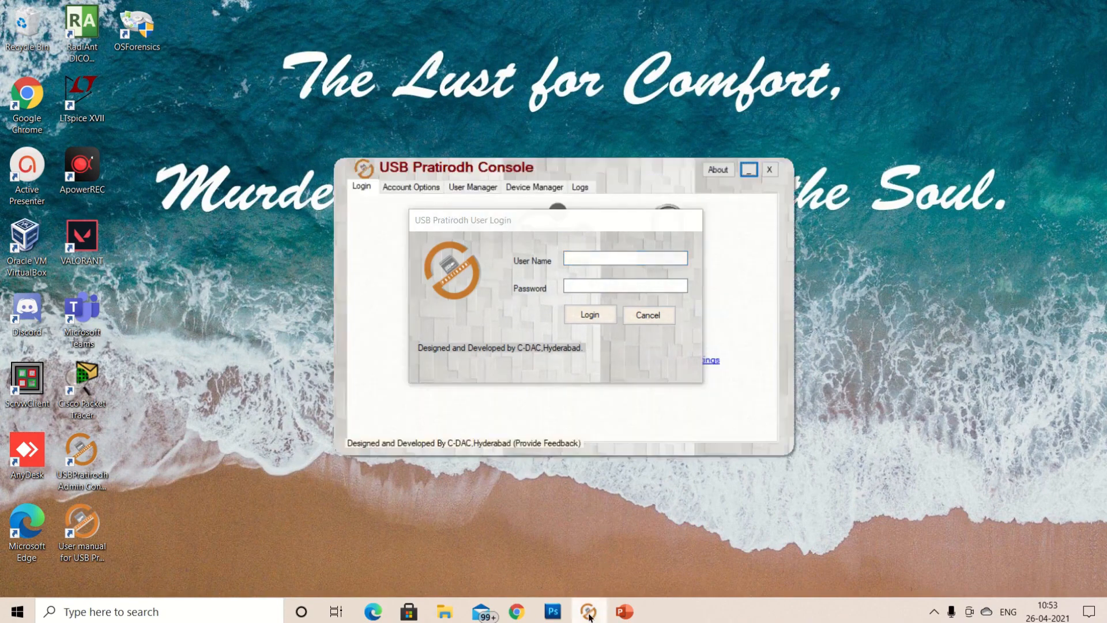
left_click(361, 188)
left_click_drag(480, 215, 889, 239)
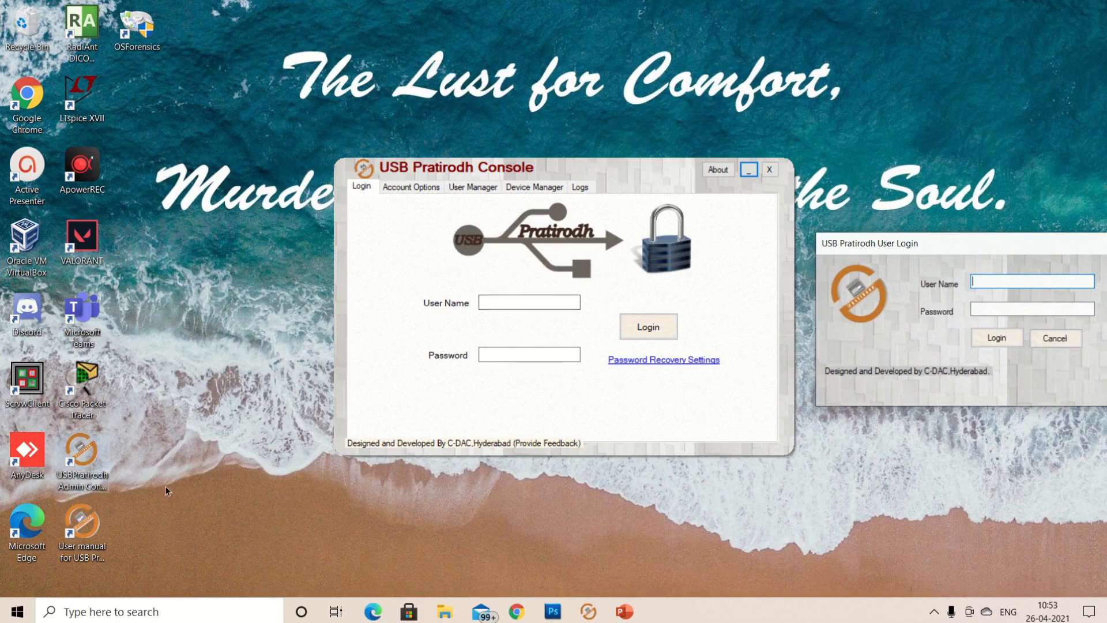
left_click(749, 170)
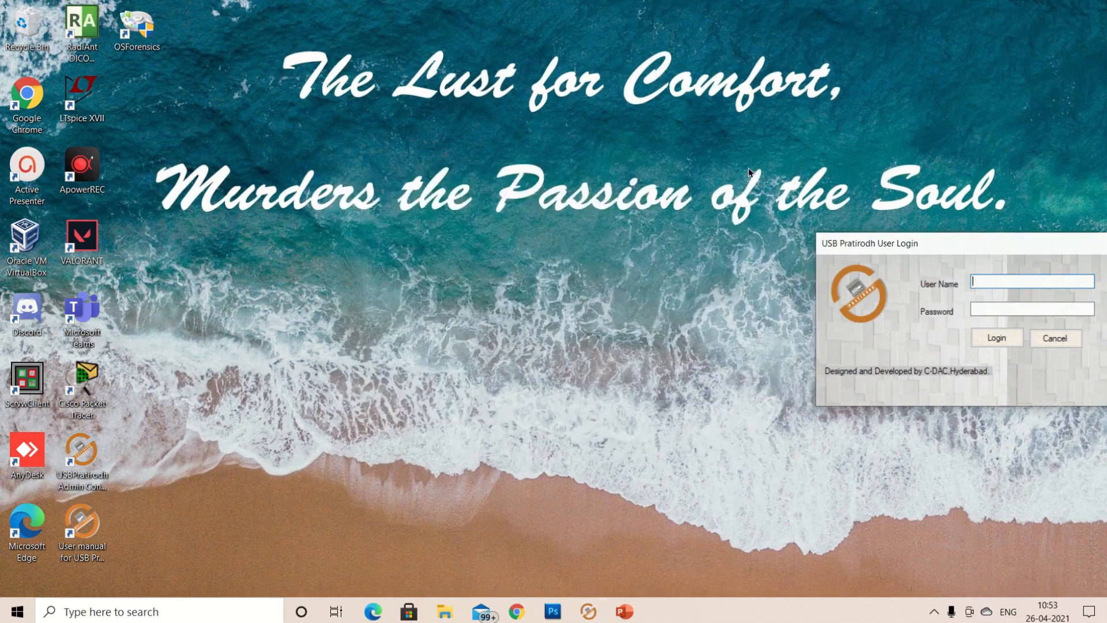
left_click_drag(870, 240, 597, 193)
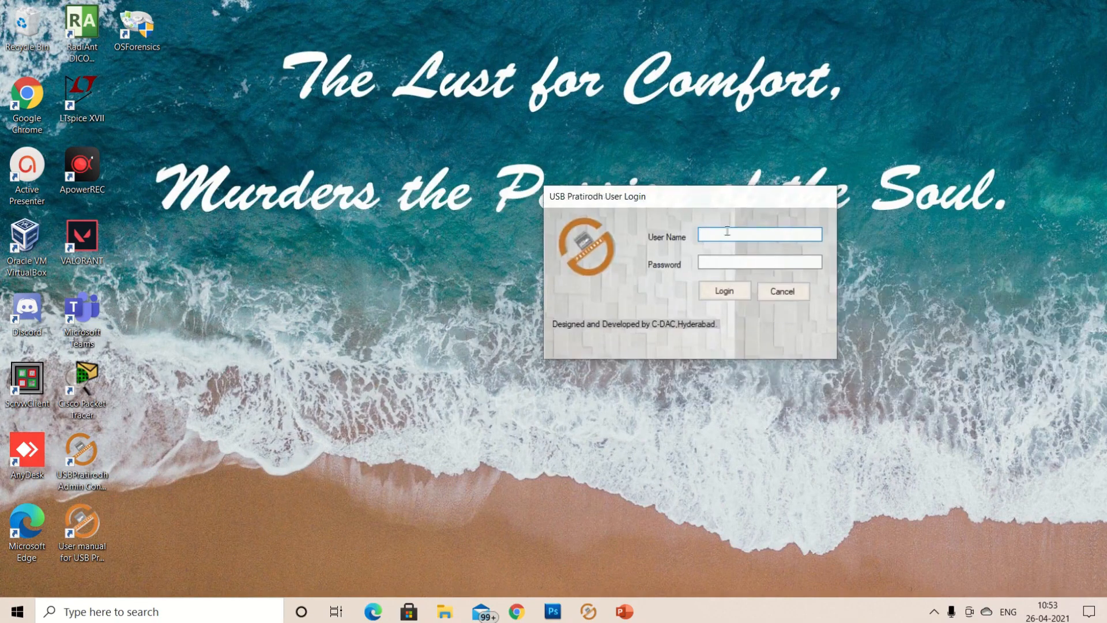
Sign in at the User Login prompt with the registered user's name and password.
type("Varad")
left_click(765, 261)
type("1******")
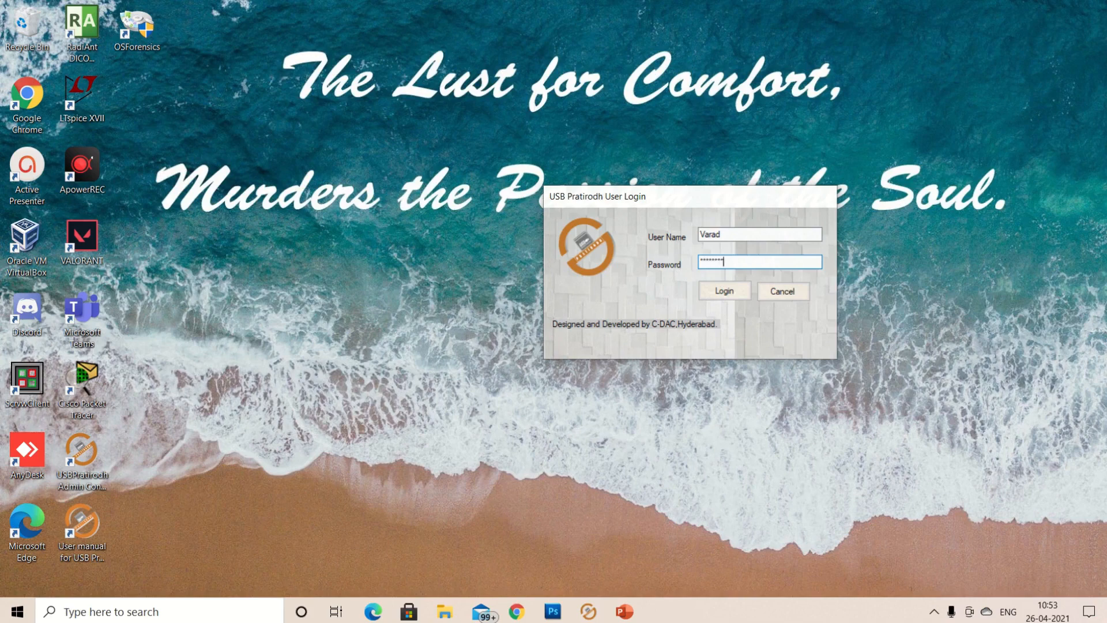
type("**")
left_click(733, 290)
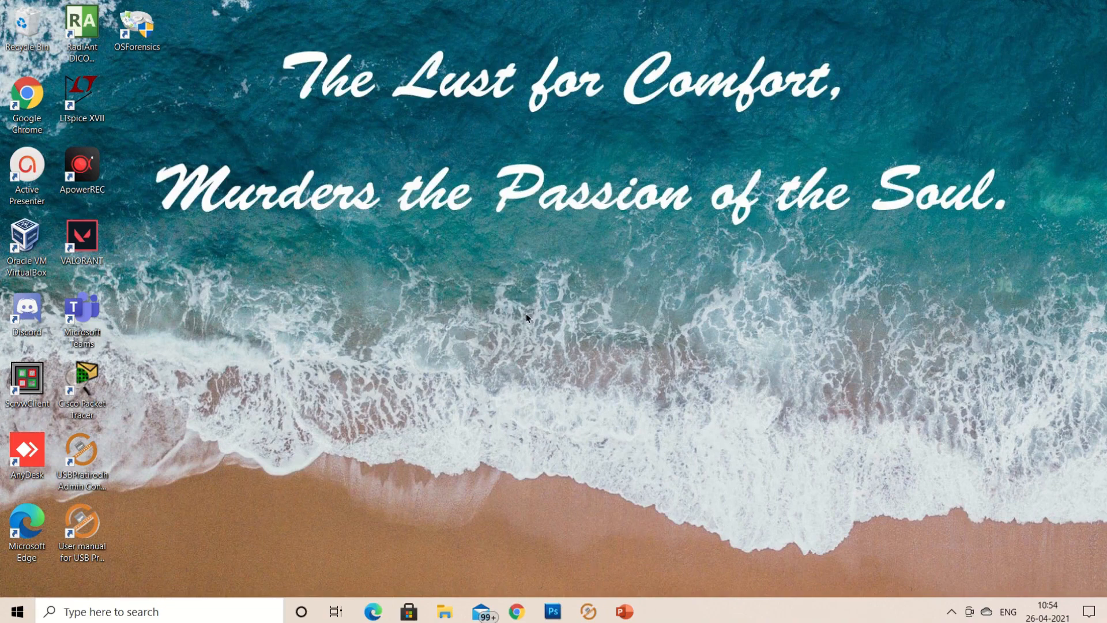
left_click(587, 612)
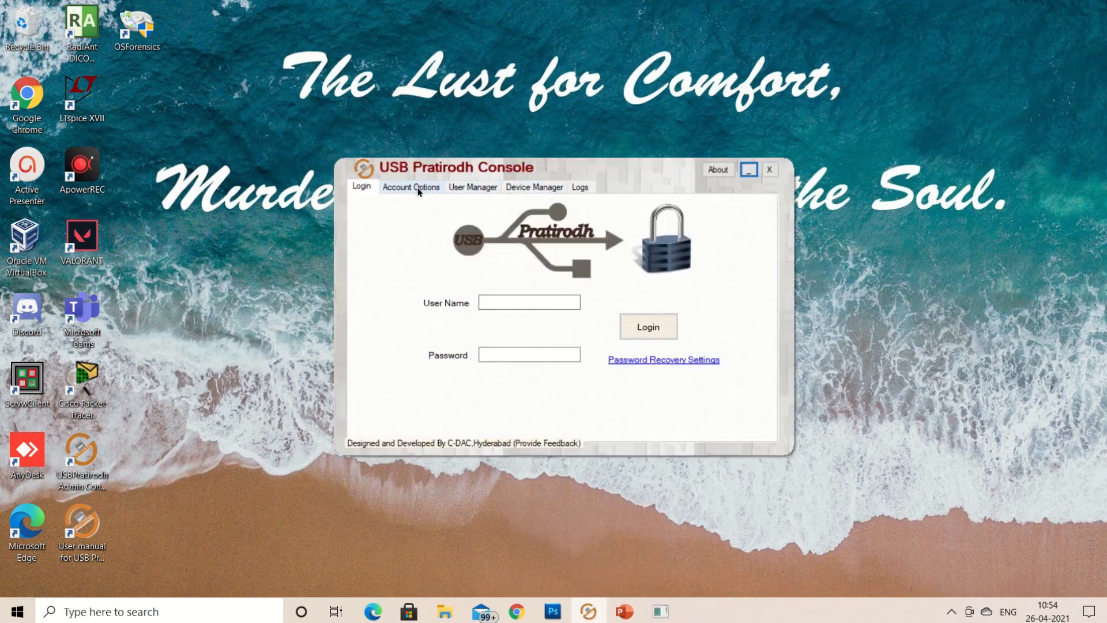
left_click(495, 297)
type("Varda")
key("BackSpace")
key("BackSpace")
type("ad")
left_click(492, 351)
type("•••")
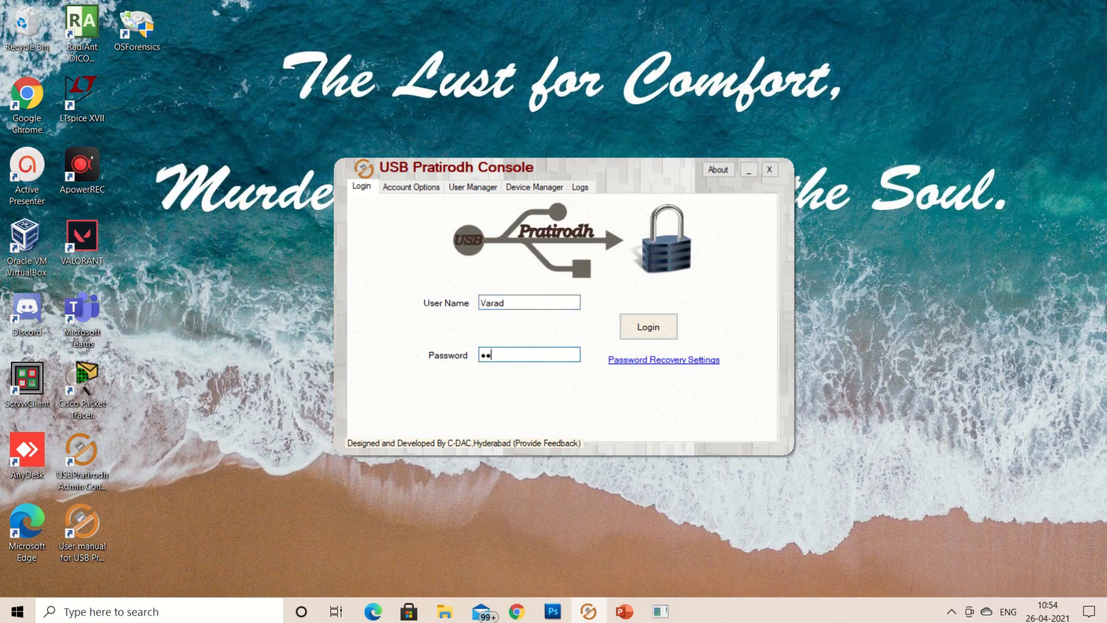
type("•••••••")
left_click(642, 327)
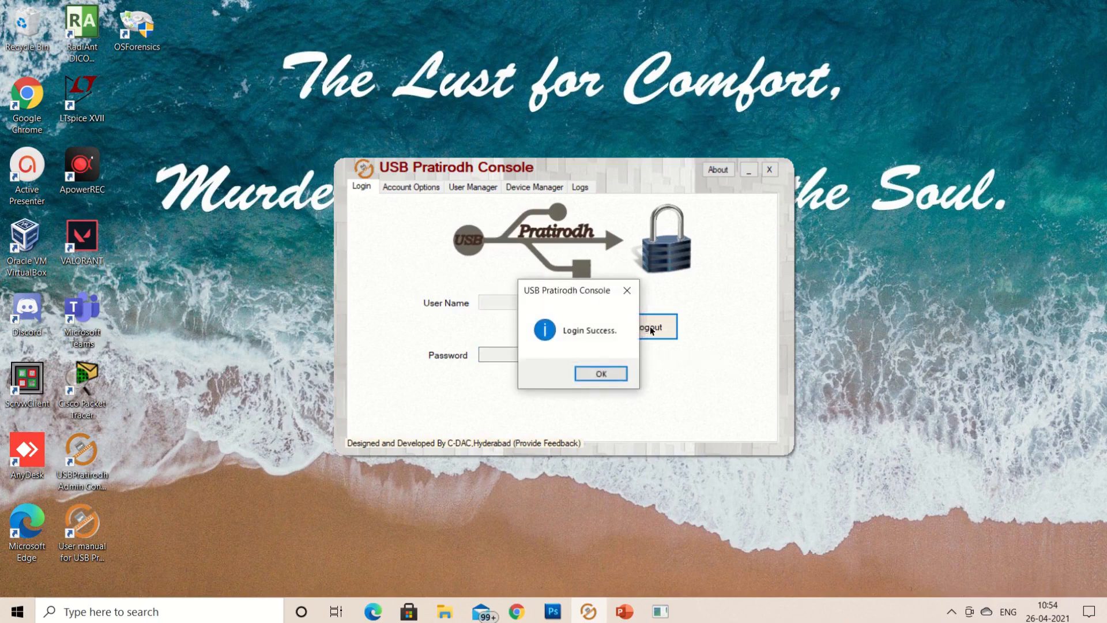
left_click(600, 374)
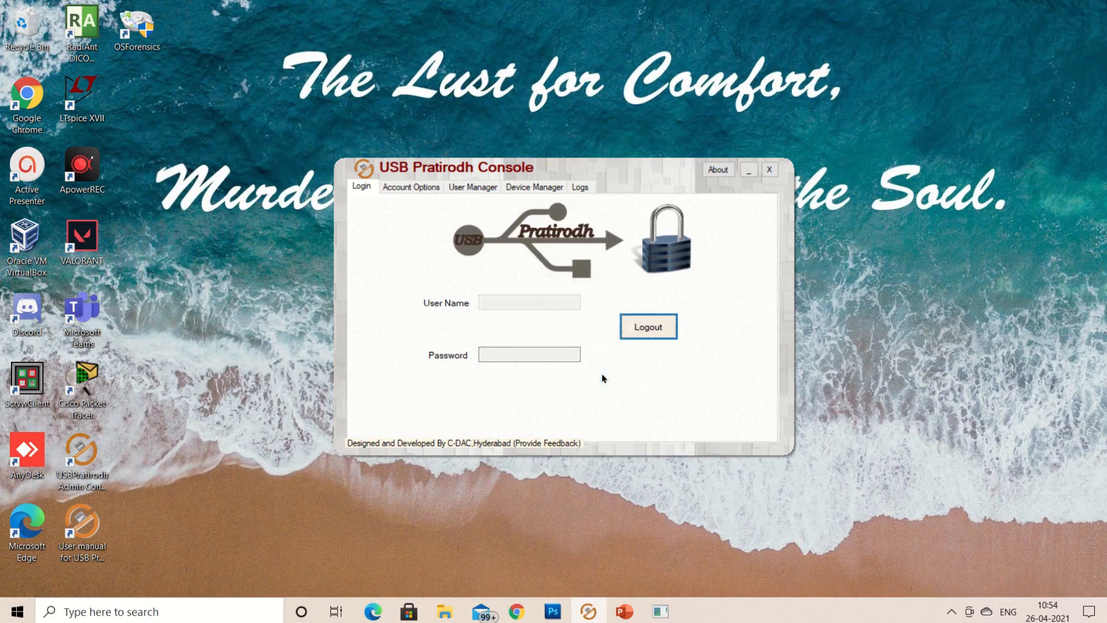
left_click(415, 188)
left_click(479, 191)
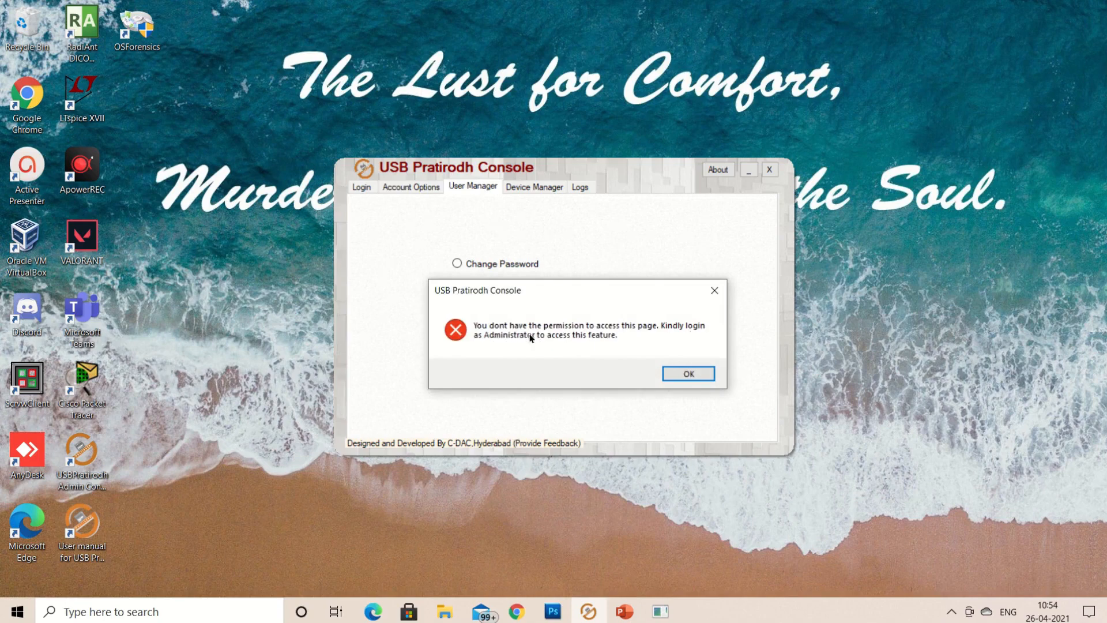
left_click(691, 374)
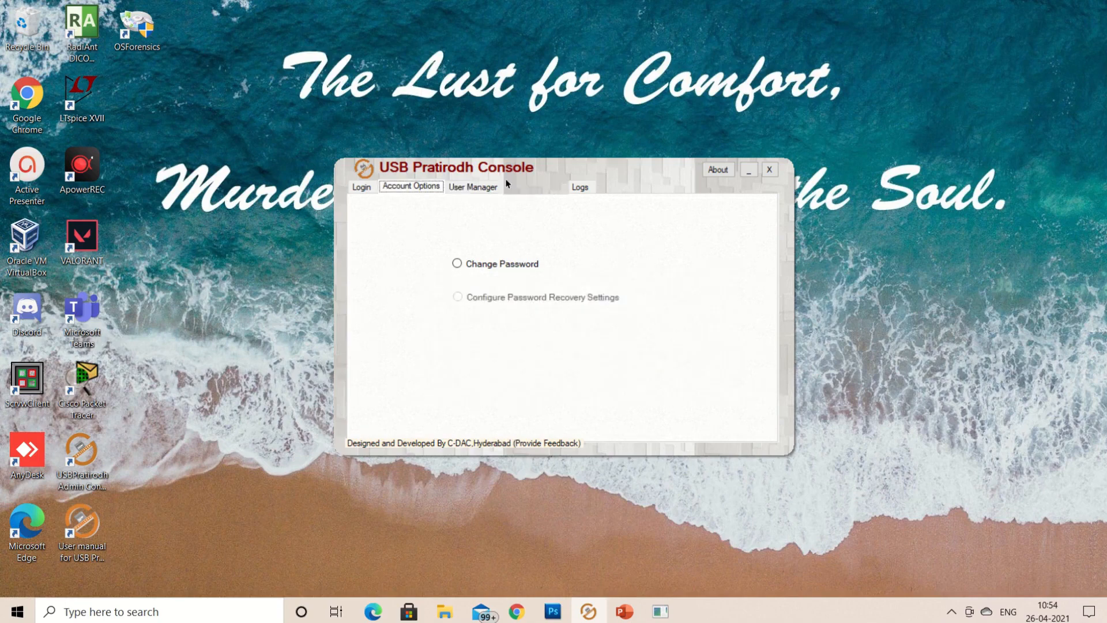
left_click(523, 187)
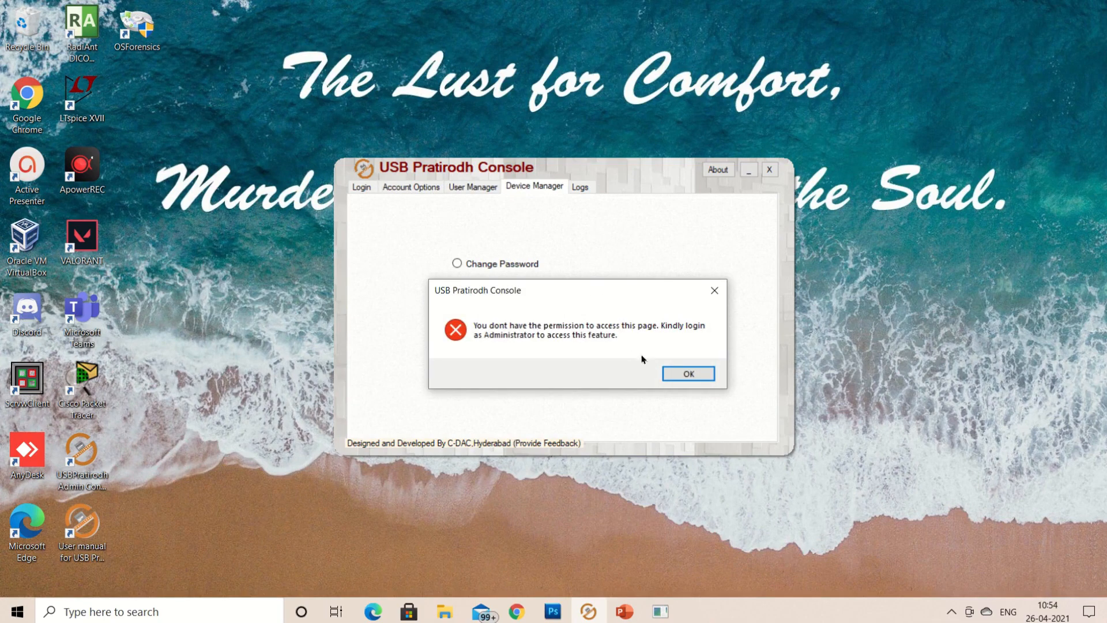
left_click(668, 372)
left_click(581, 188)
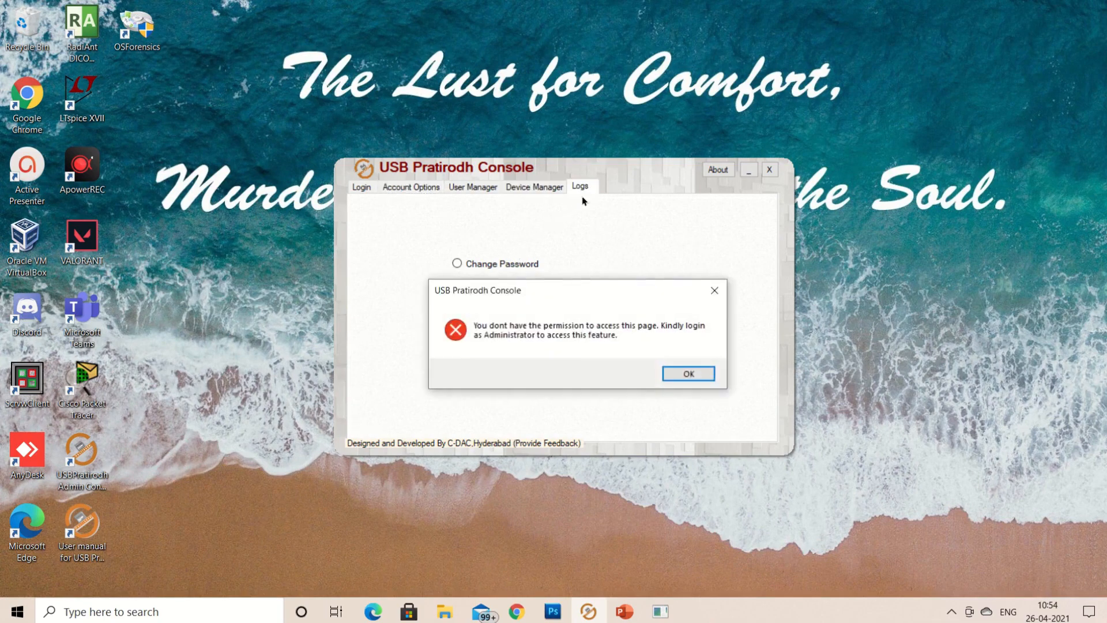
left_click(673, 372)
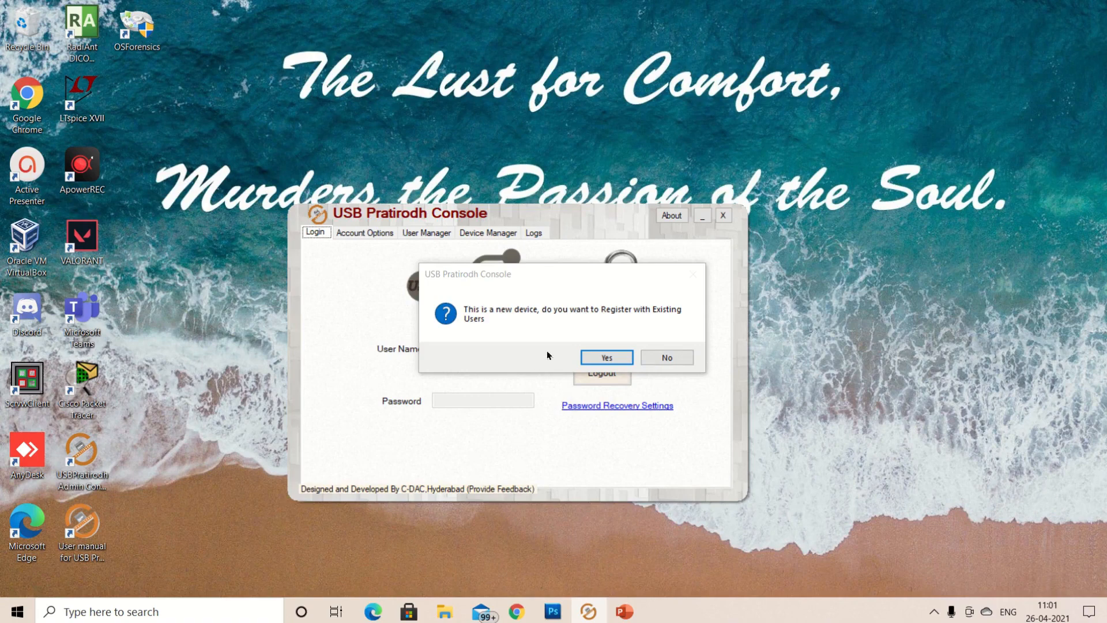
Register the new USB drive with description 'San Disk USB' for the third existing user.
left_click(610, 357)
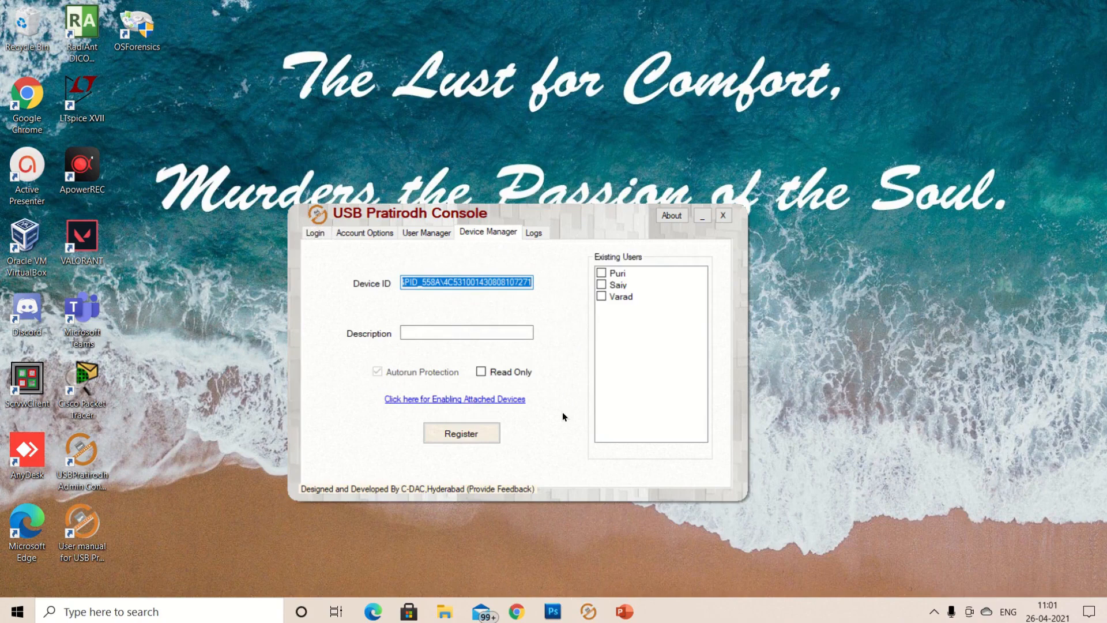
left_click(427, 326)
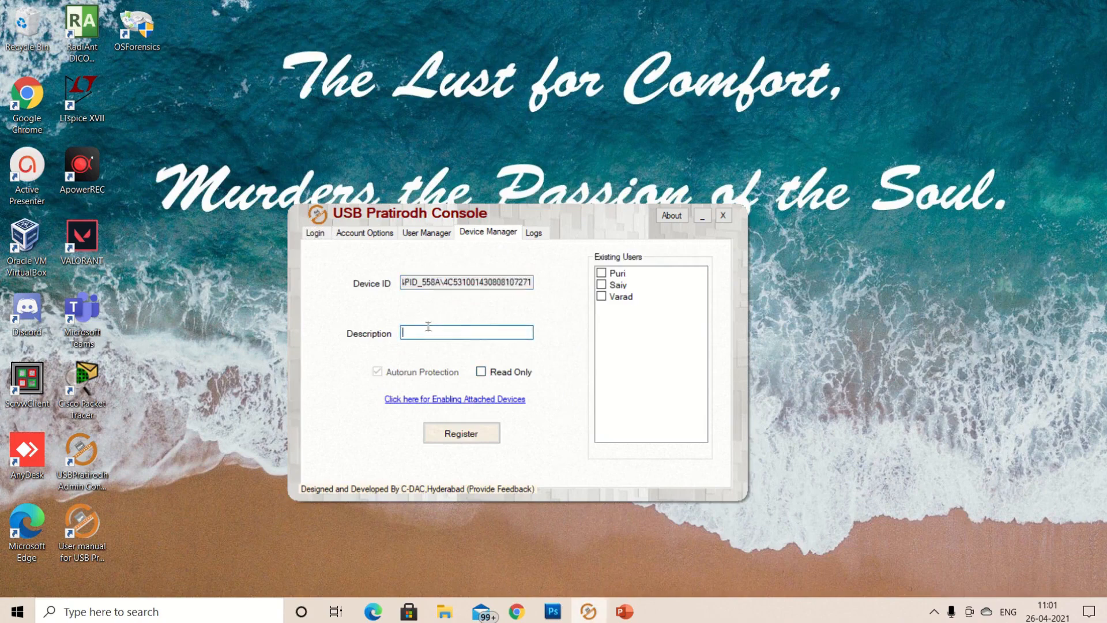
type("San Disk USB")
left_click(602, 298)
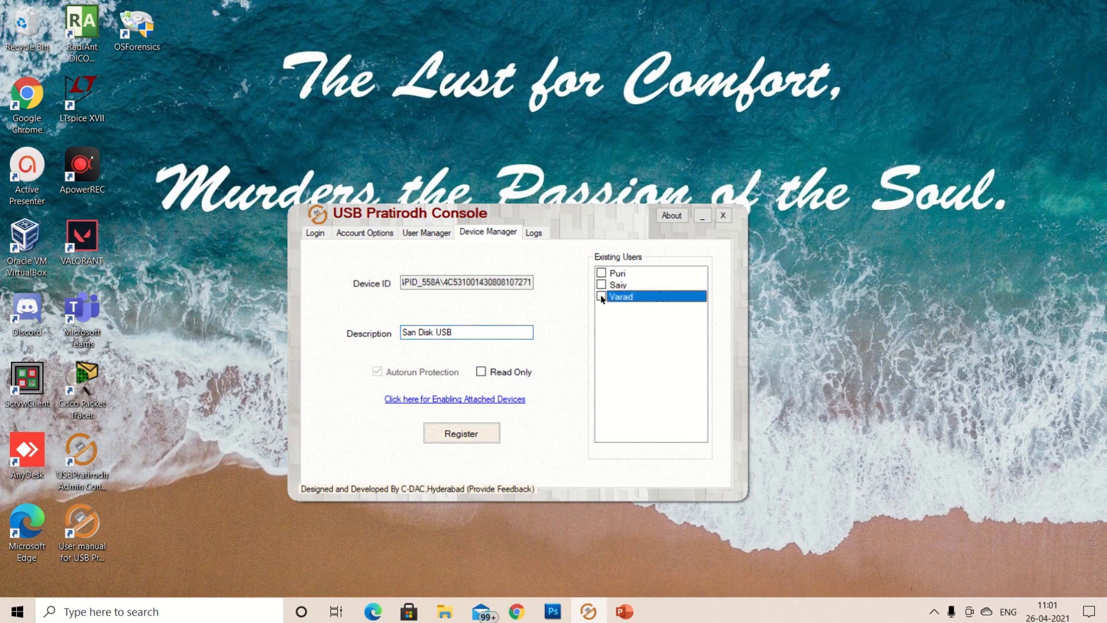
left_click(601, 296)
left_click(463, 437)
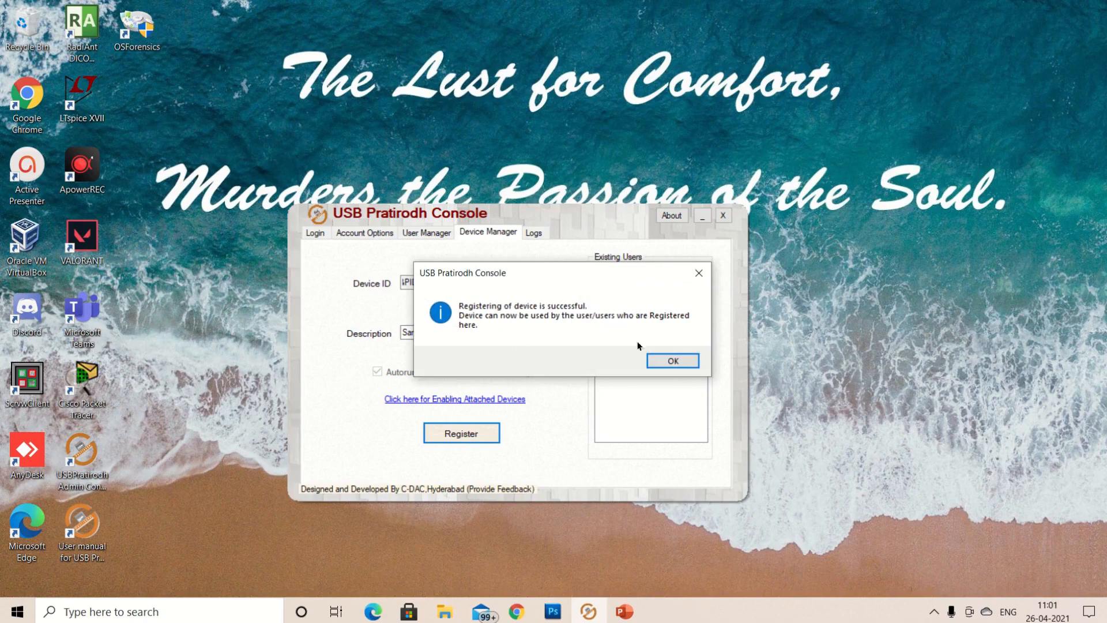
left_click(661, 362)
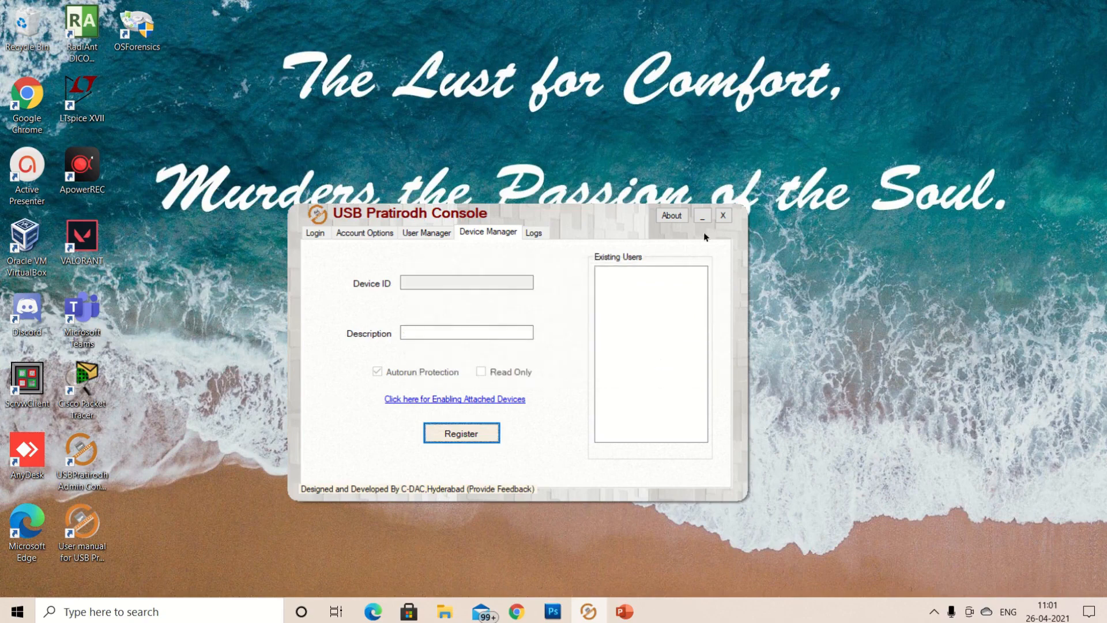
left_click(704, 217)
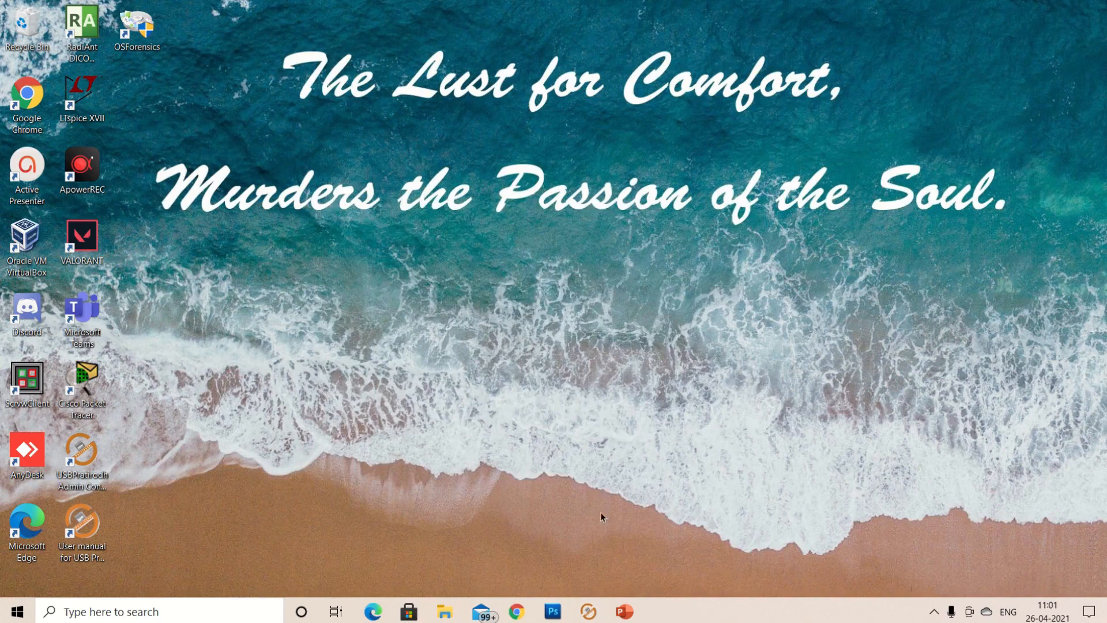
Log out of the administrator session and minimize the console.
left_click(578, 612)
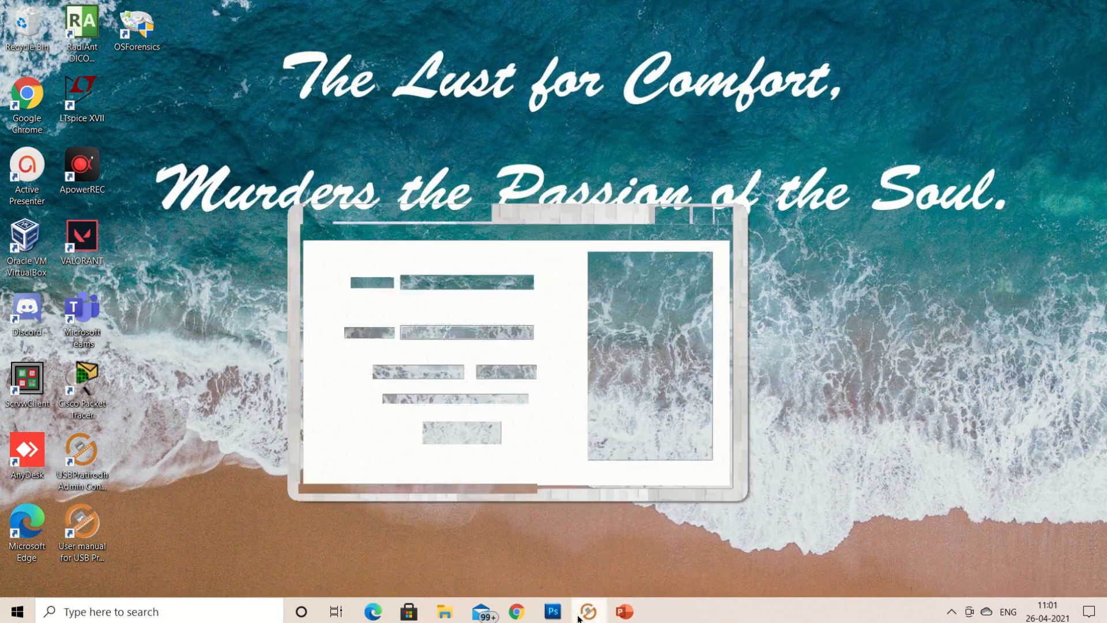
left_click(315, 233)
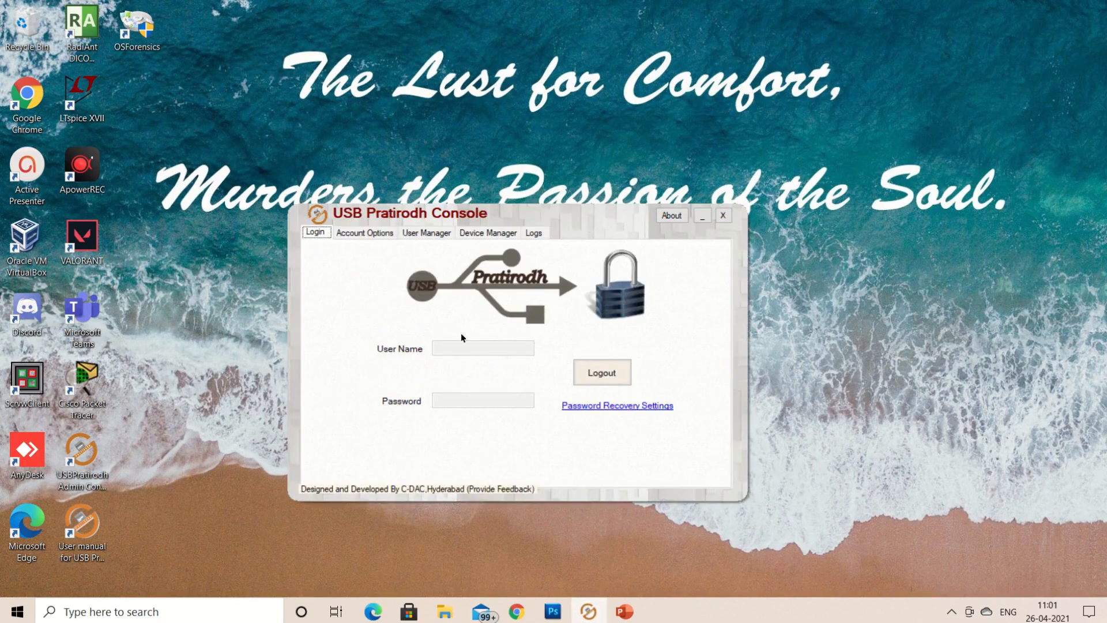
left_click(589, 374)
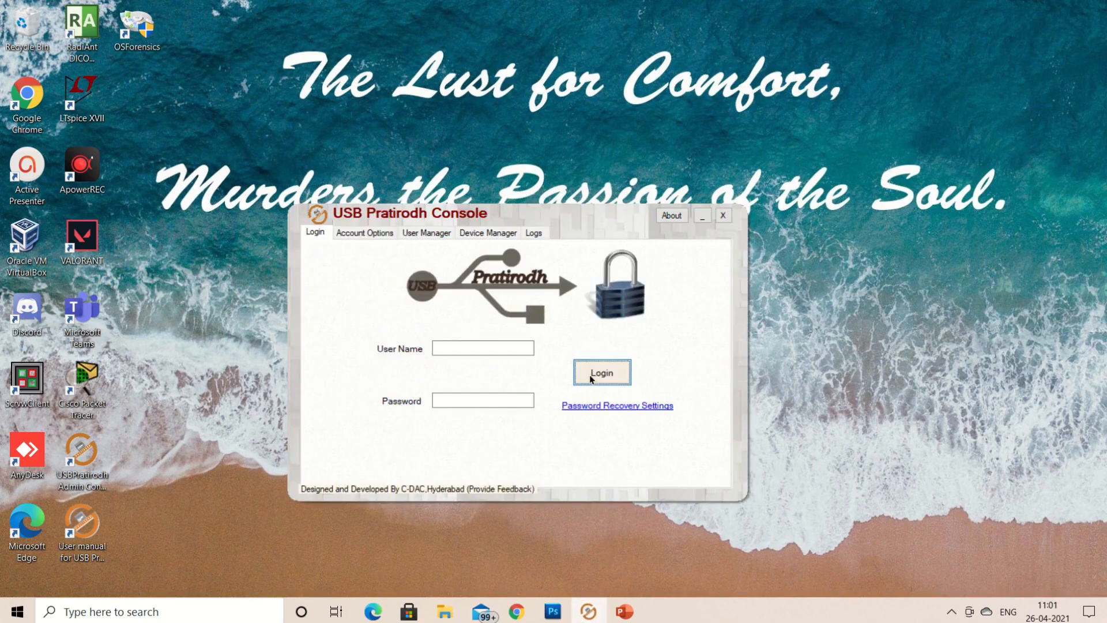
left_click(701, 215)
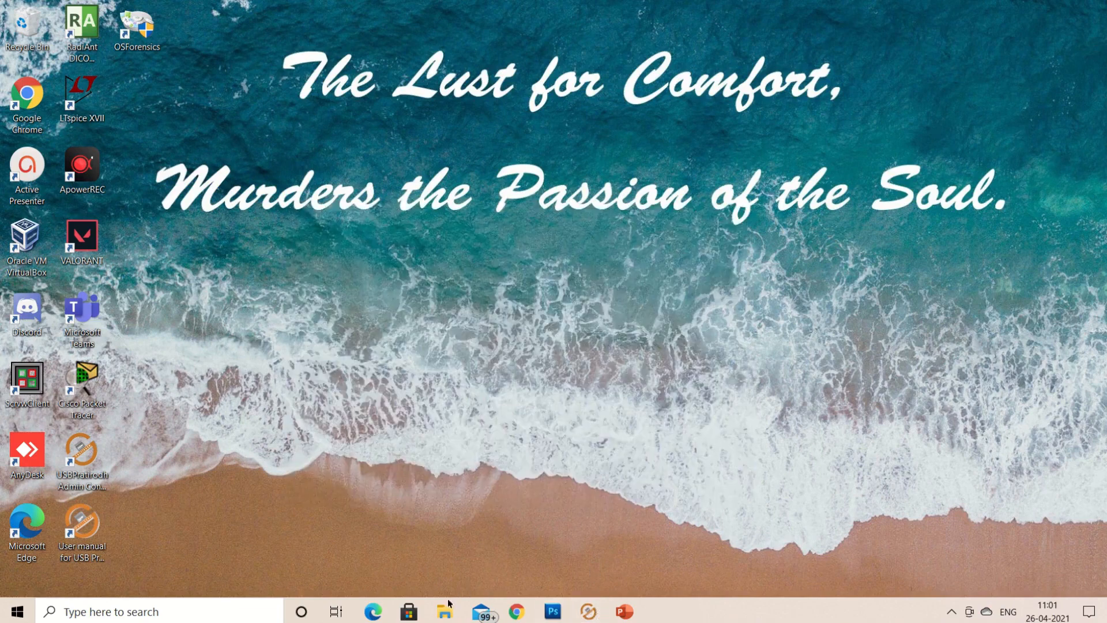
Open This PC, browse USB Drive (E:), and return to This PC.
mouse_move(447, 603)
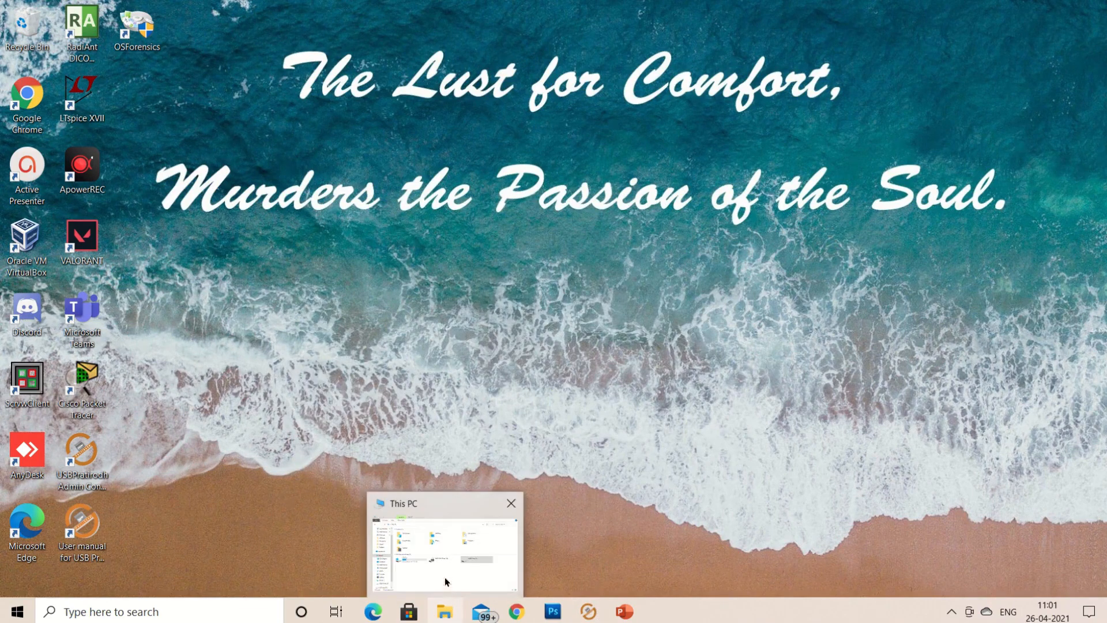
left_click(446, 581)
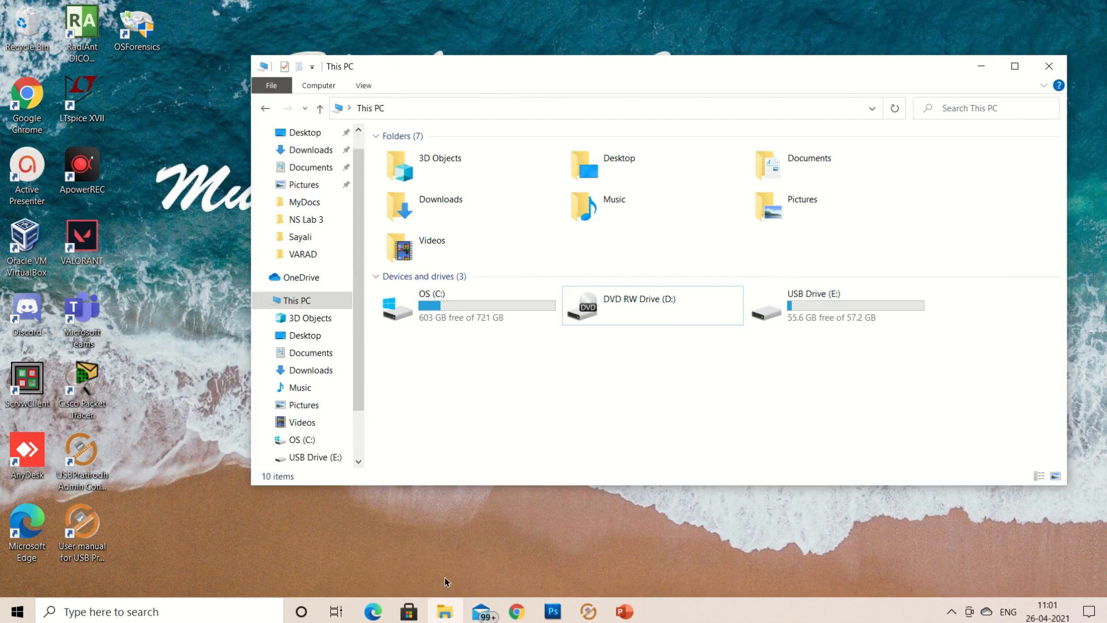
double_click(840, 305)
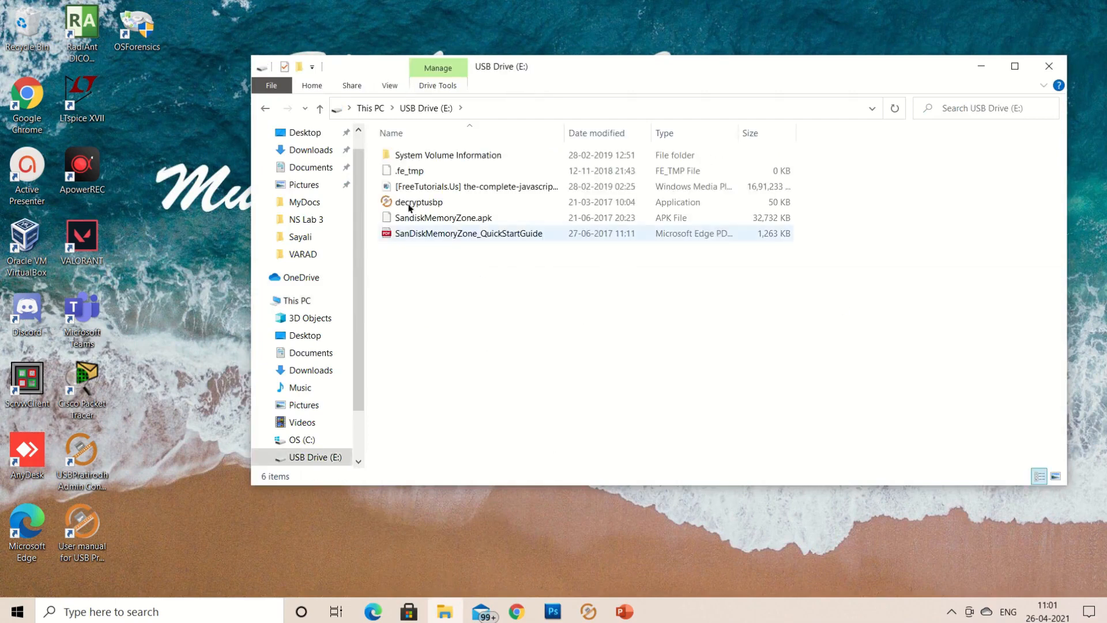
left_click(369, 109)
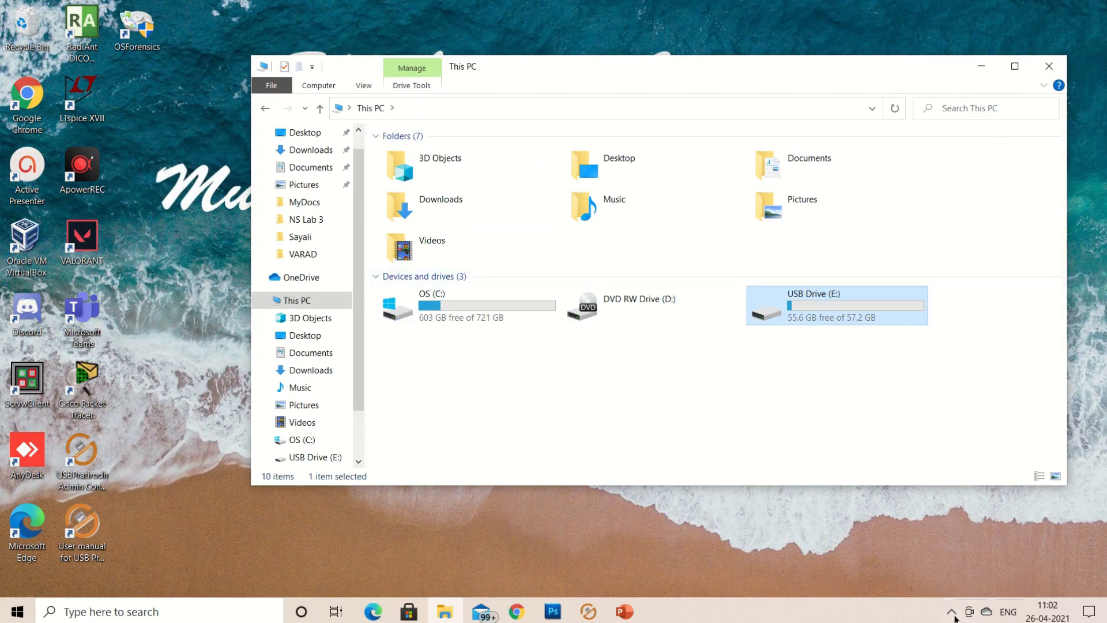
left_click(952, 613)
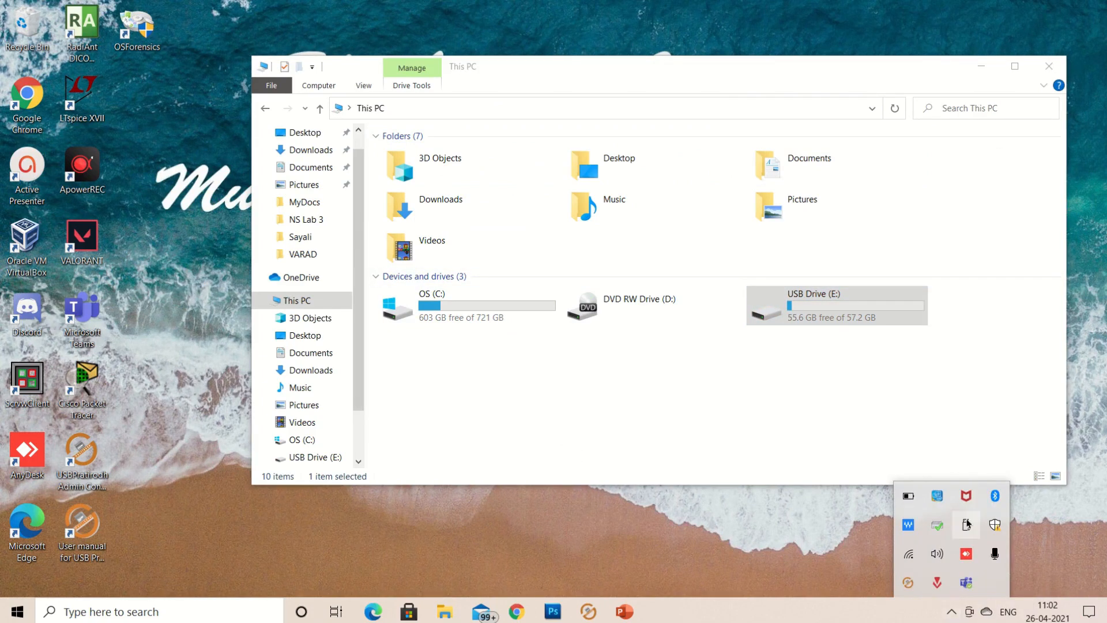
Eject USB Drive (E:), continuing past the drive-in-use warning.
right_click(830, 317)
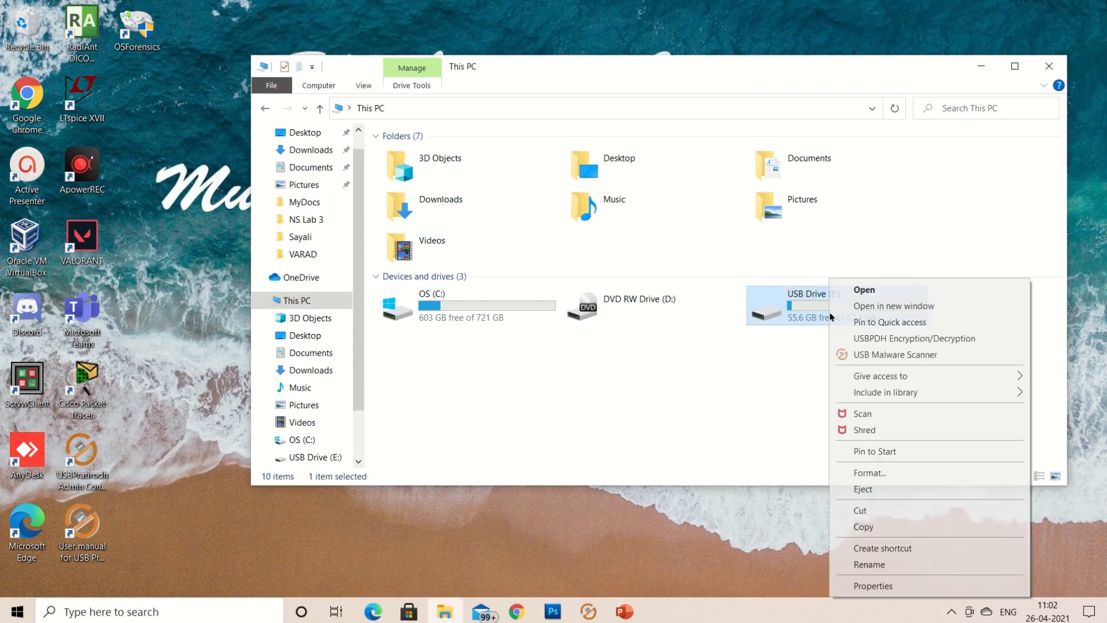
left_click(884, 488)
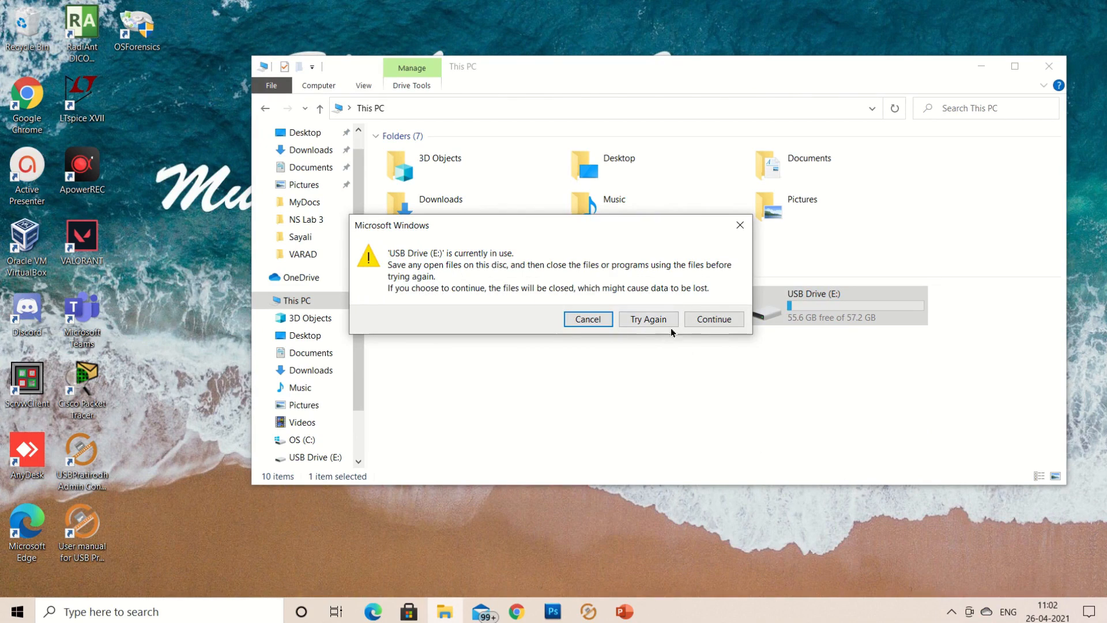
left_click(713, 319)
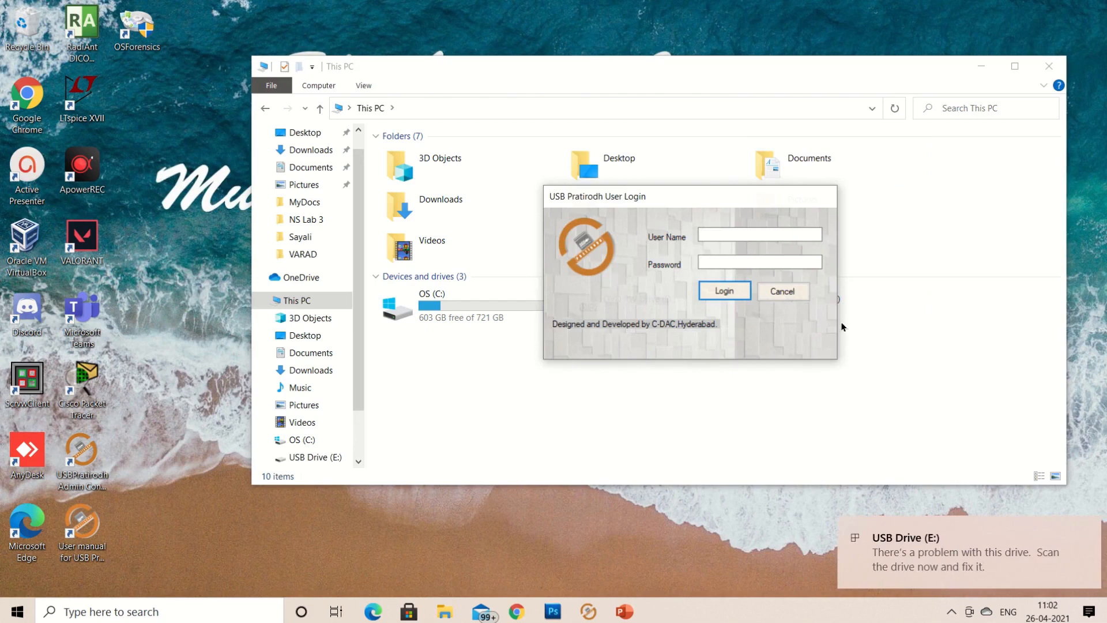
Log in to the protected USB drive as the registered user and close the 7-file, 0-threat scan results.
left_click_drag(649, 196, 582, 235)
left_click(651, 272)
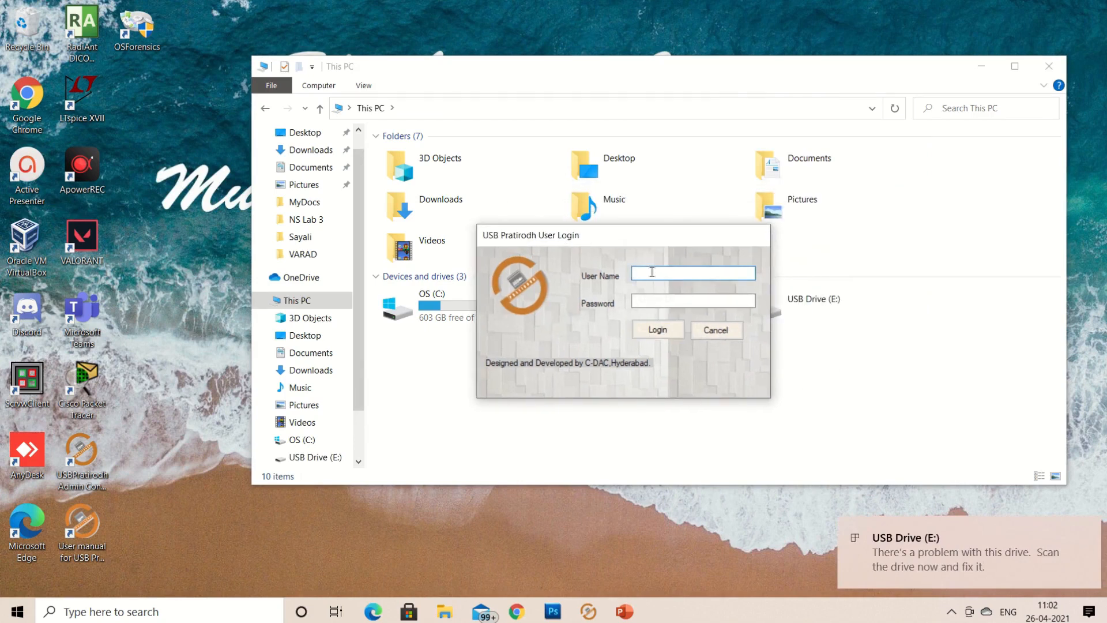
type("Varad")
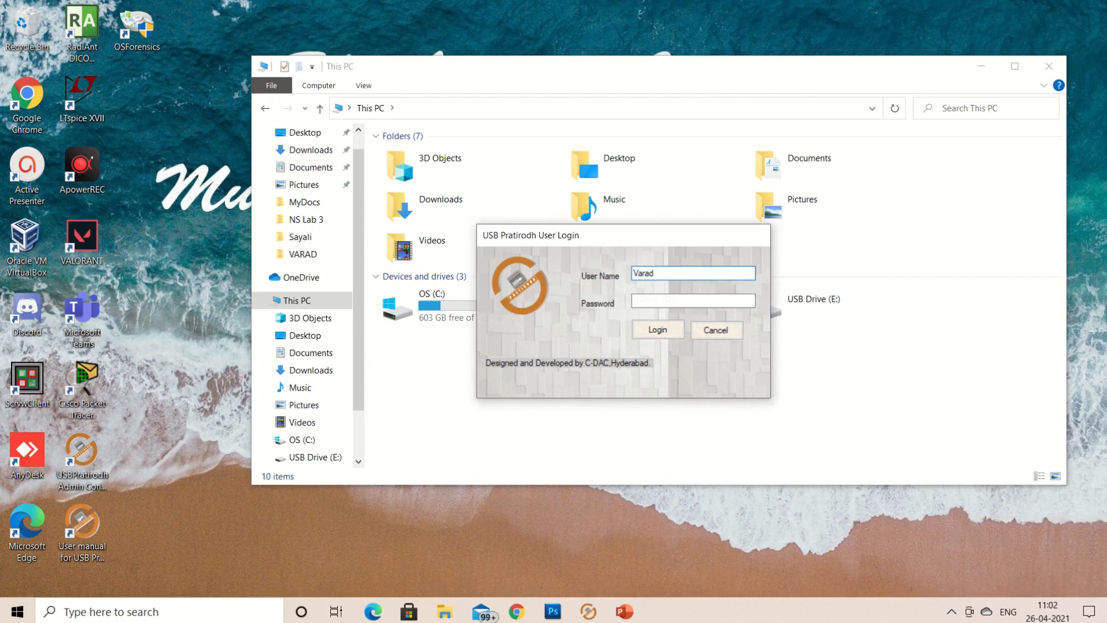
key("Tab")
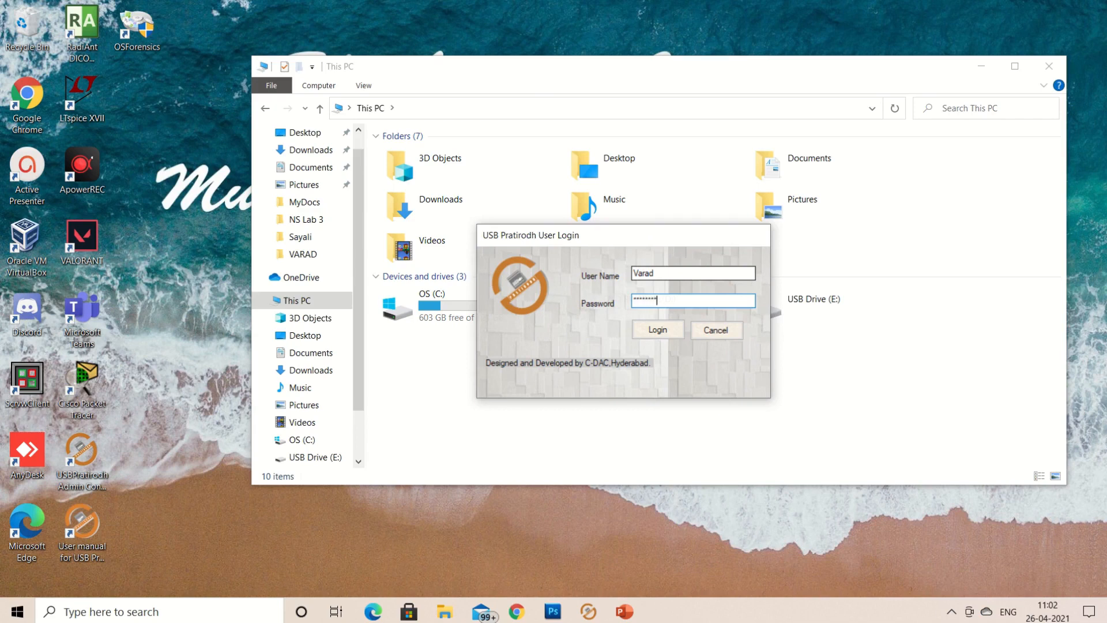
left_click(653, 332)
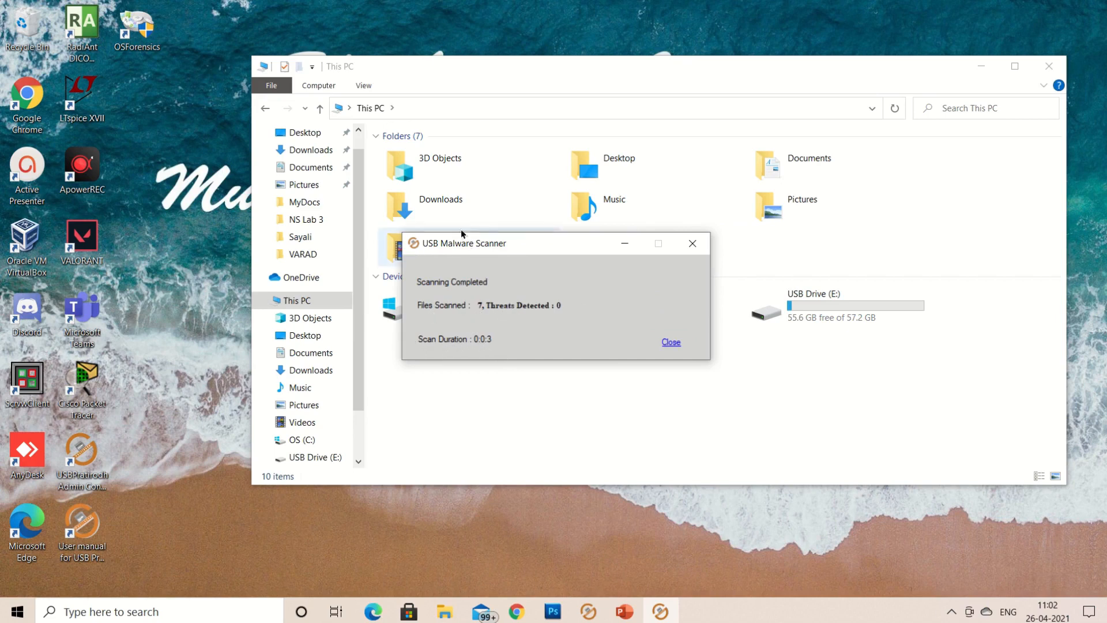
left_click(668, 345)
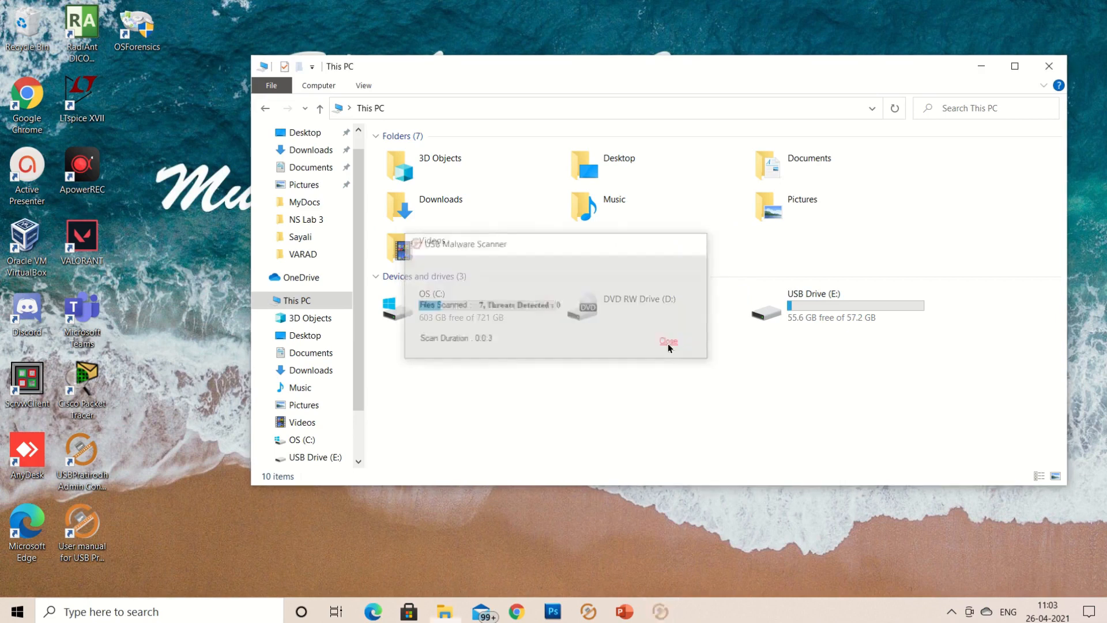
Open the text document 'file' from the personal Documents folder in Notepad, review it, and close it.
double_click(864, 299)
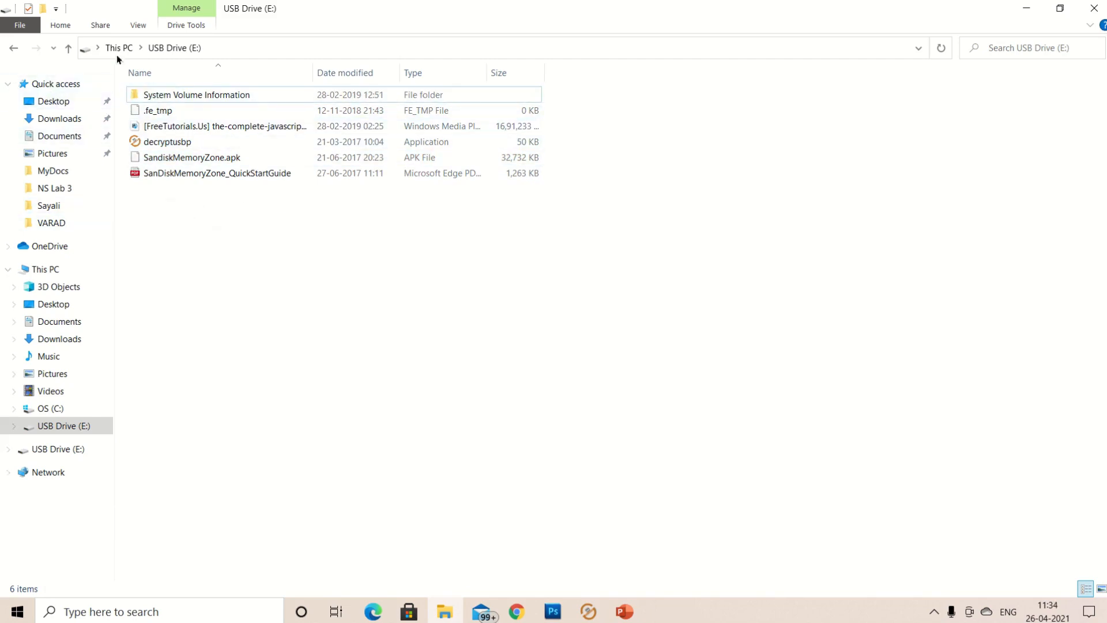
left_click(50, 206)
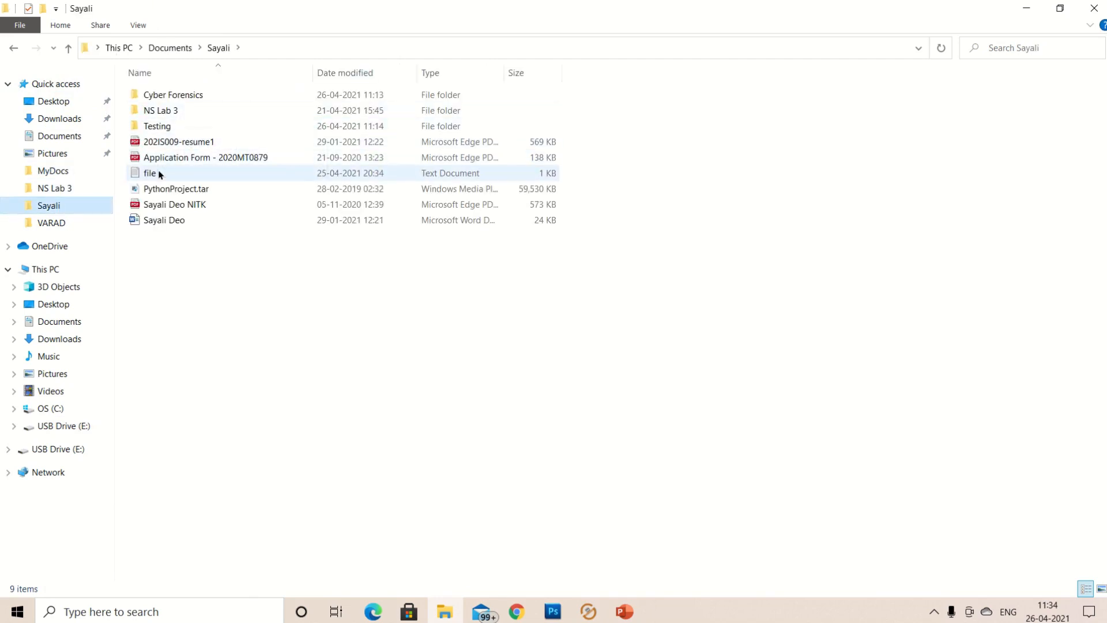
double_click(160, 173)
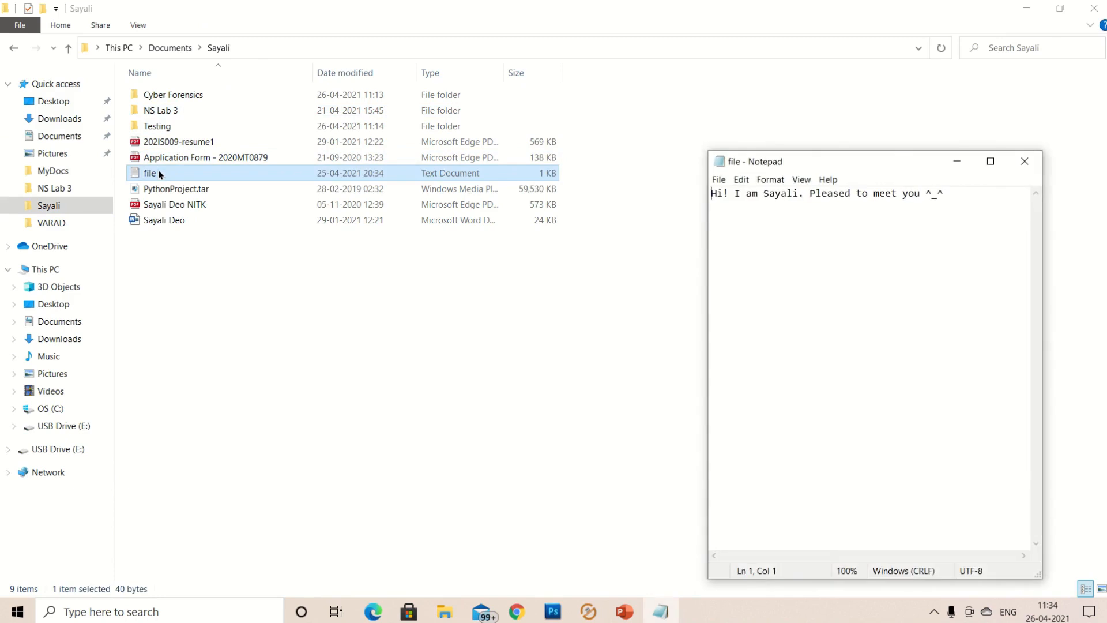
left_click_drag(974, 201, 698, 204)
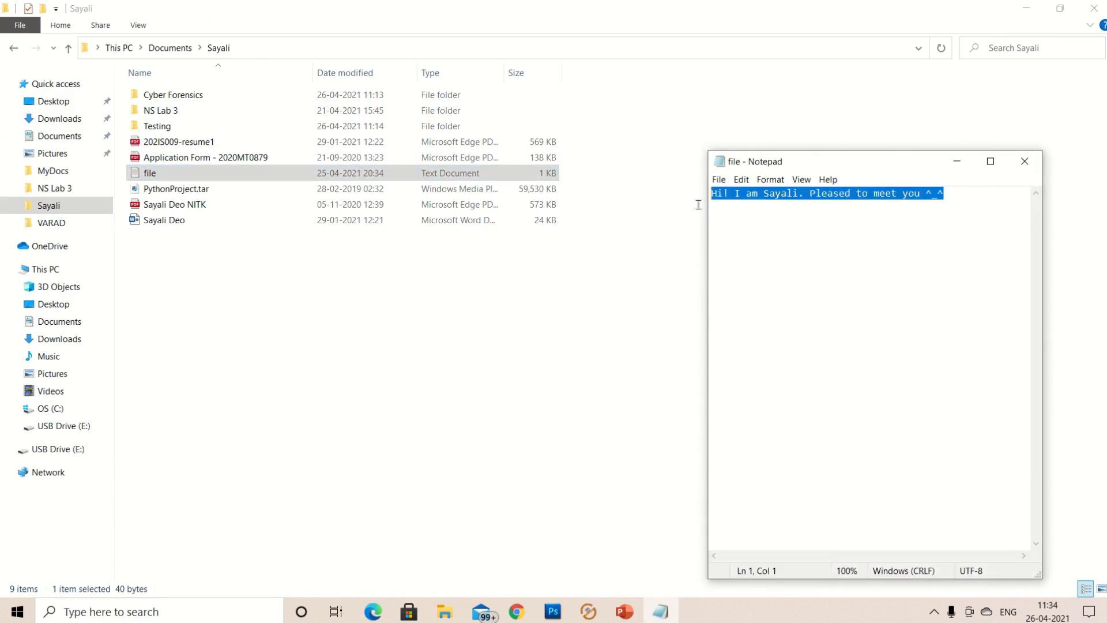
left_click(795, 286)
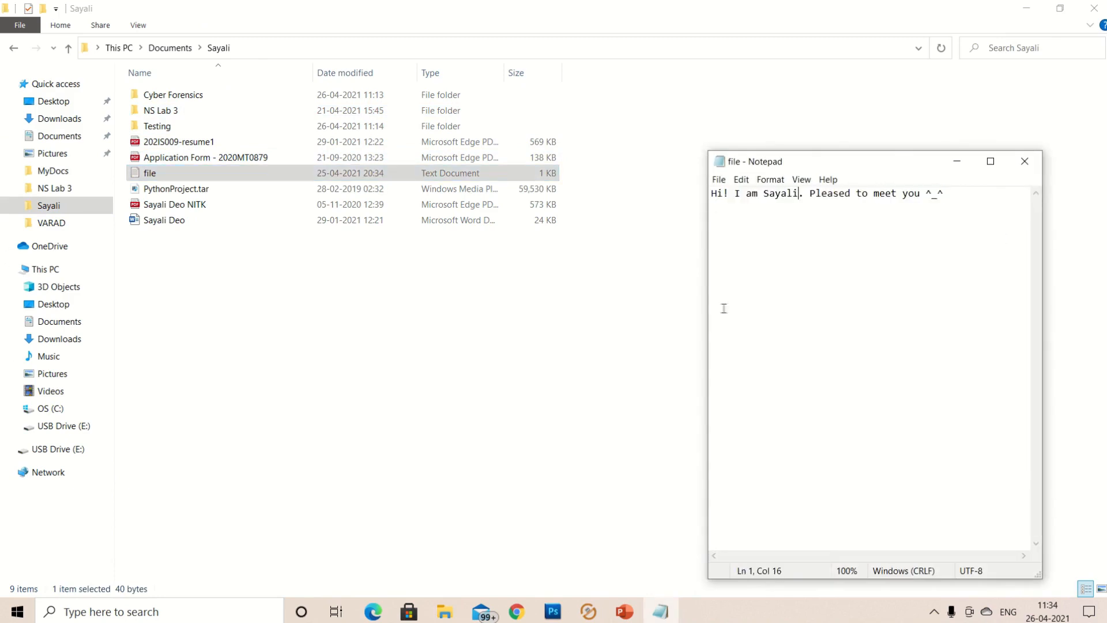
left_click(1024, 158)
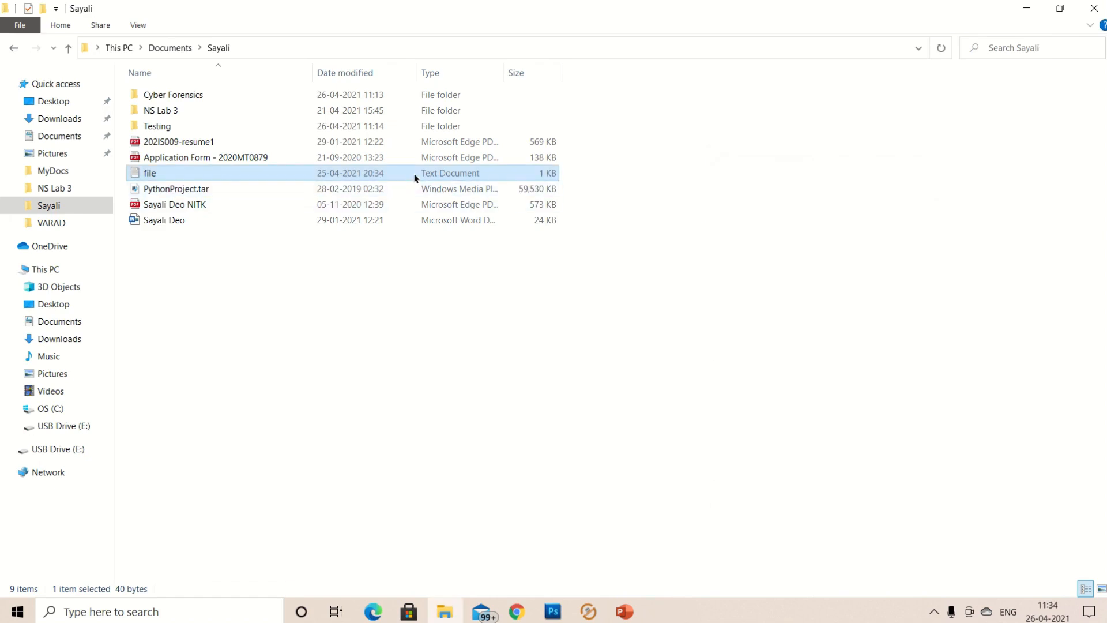
right_click(250, 173)
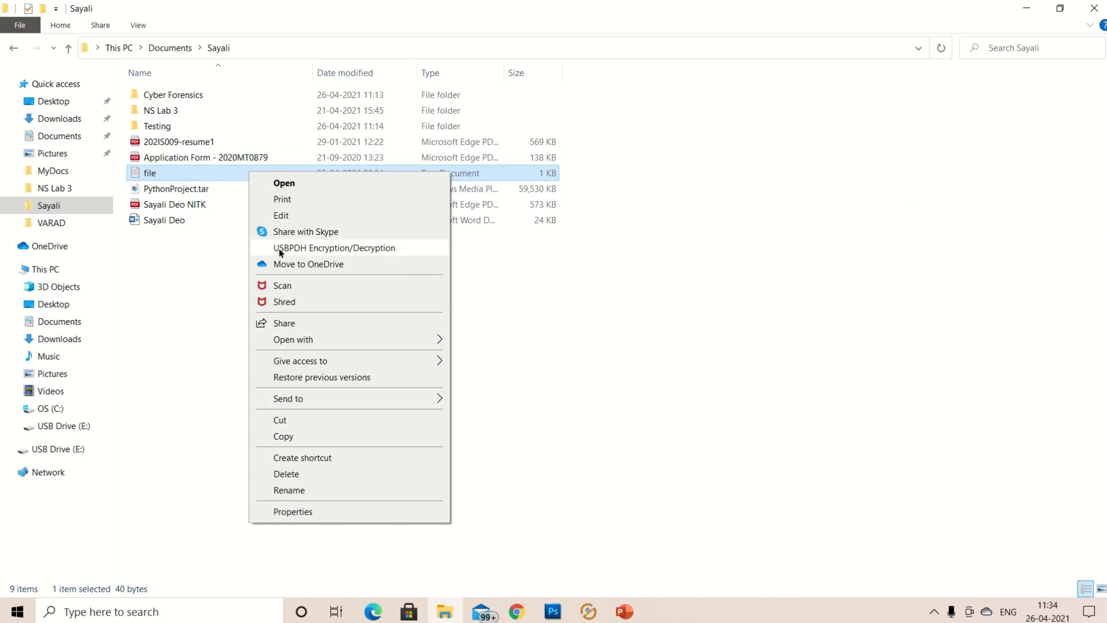
Encrypt 'file' onto USB Drive (E:) using the user name, password and PIN, then return to the drive.
left_click(346, 248)
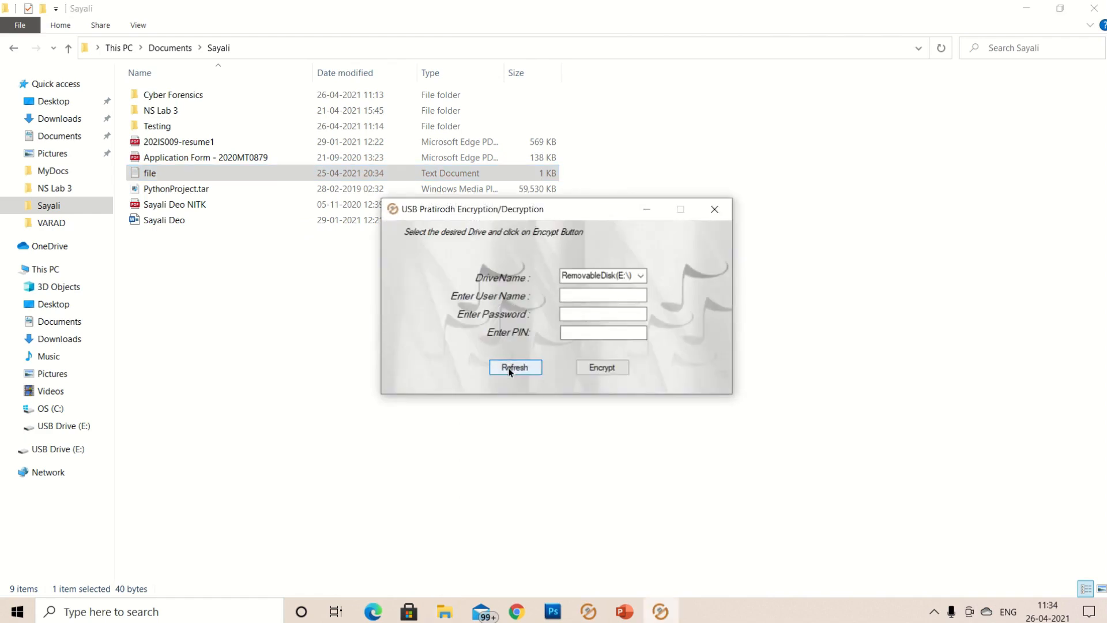
left_click(585, 293)
type("Varda")
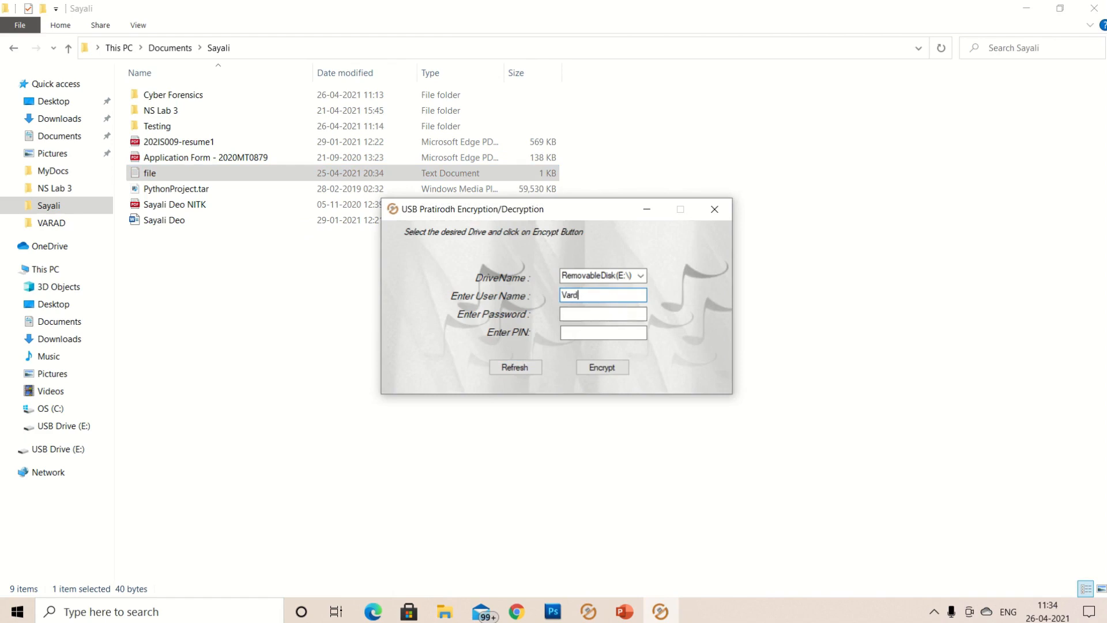
key("Tab")
type("•••••")
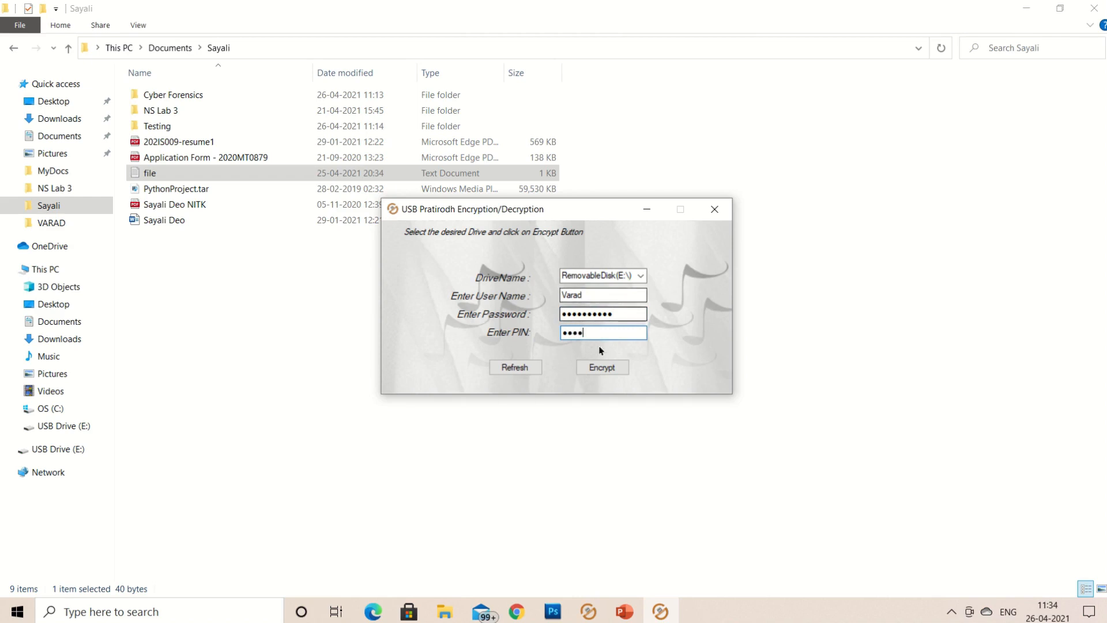
left_click(602, 367)
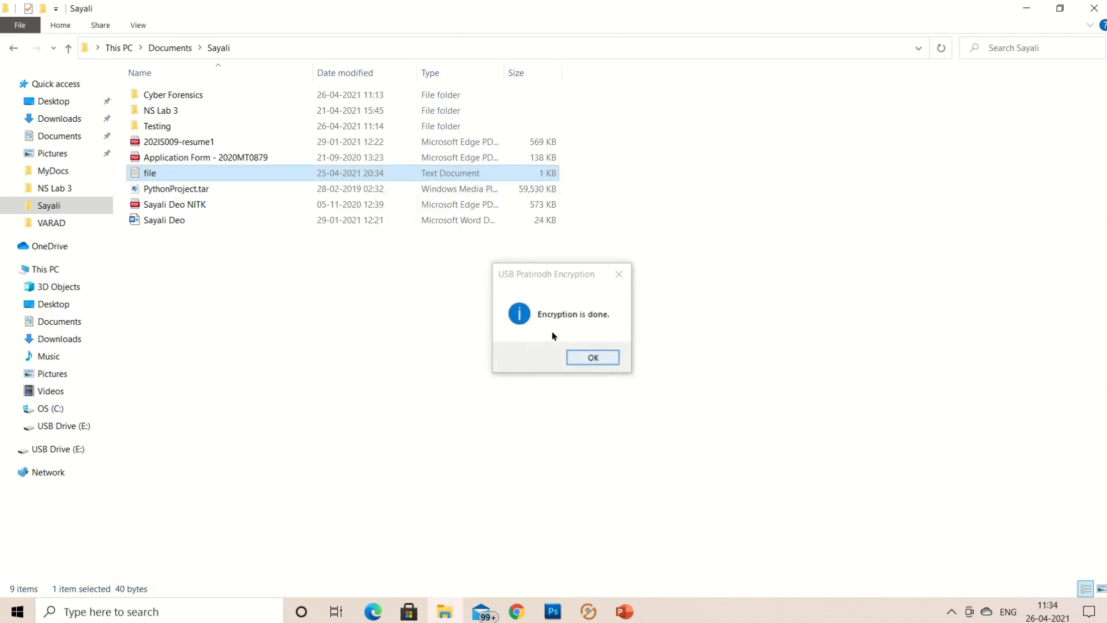
left_click(594, 358)
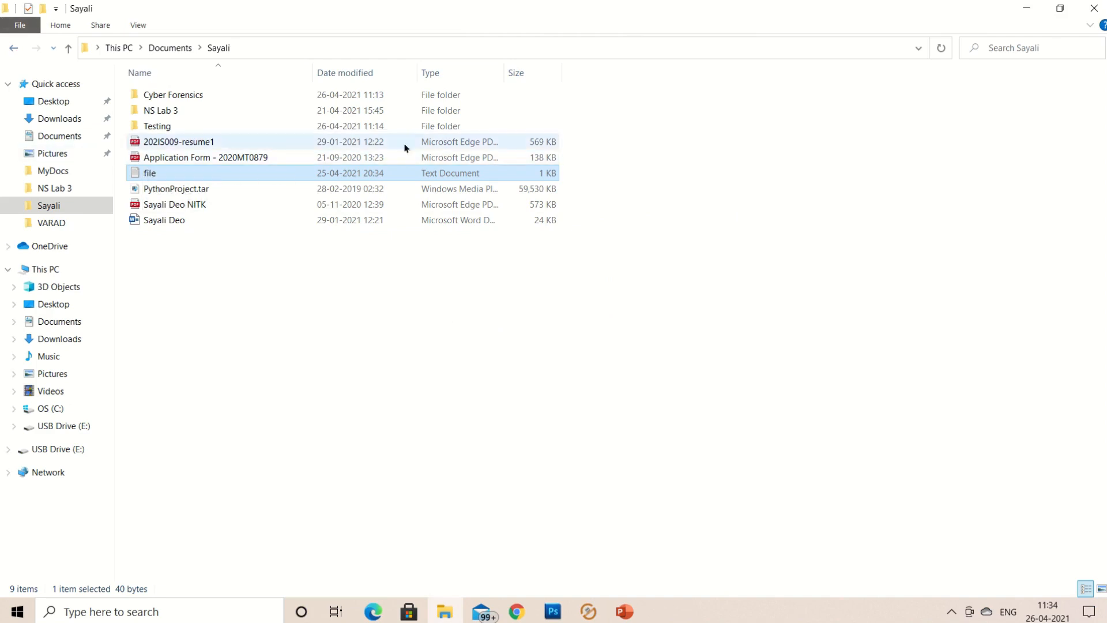
left_click(12, 49)
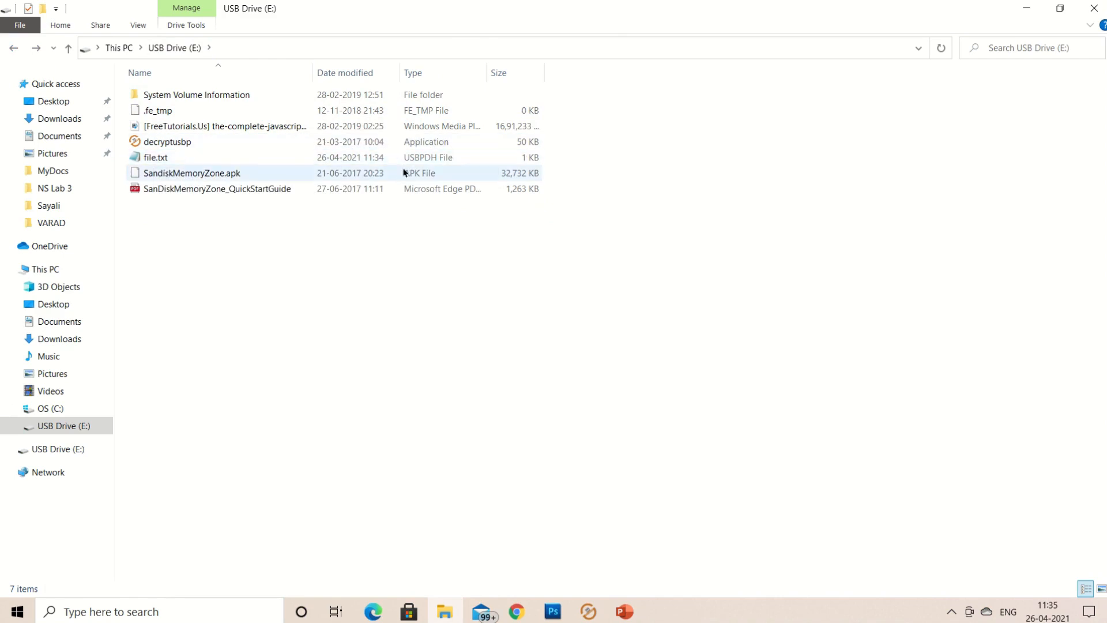
View encrypted file.txt's scrambled characters in Notepad, close it, and go to the Desktop folder.
double_click(173, 156)
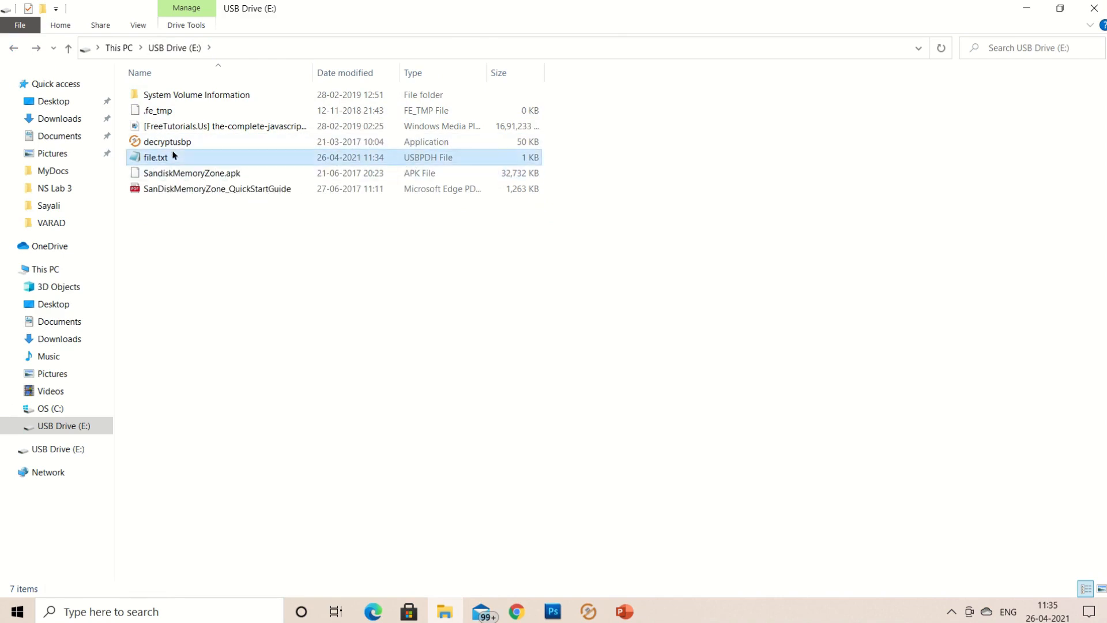
left_click_drag(728, 196, 953, 196)
left_click(911, 254)
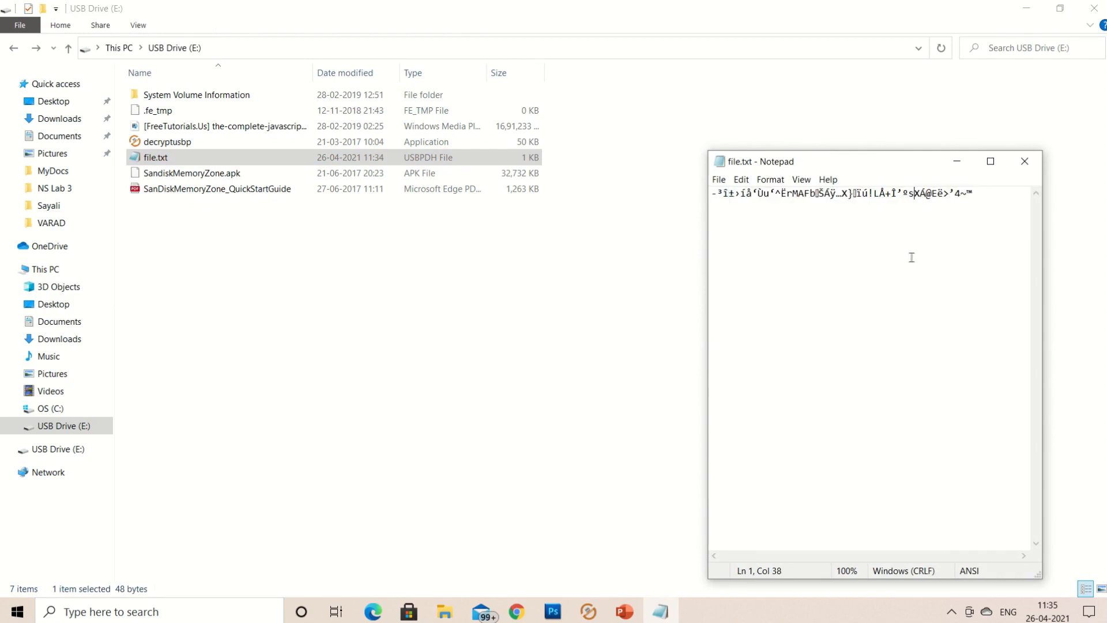
left_click(1028, 161)
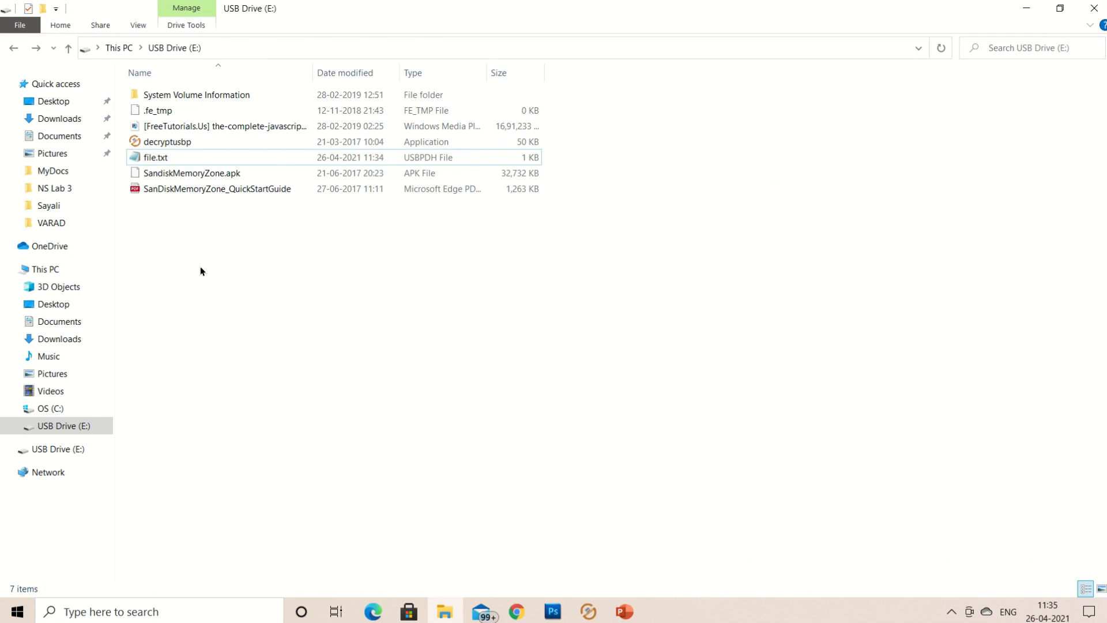
left_click(57, 102)
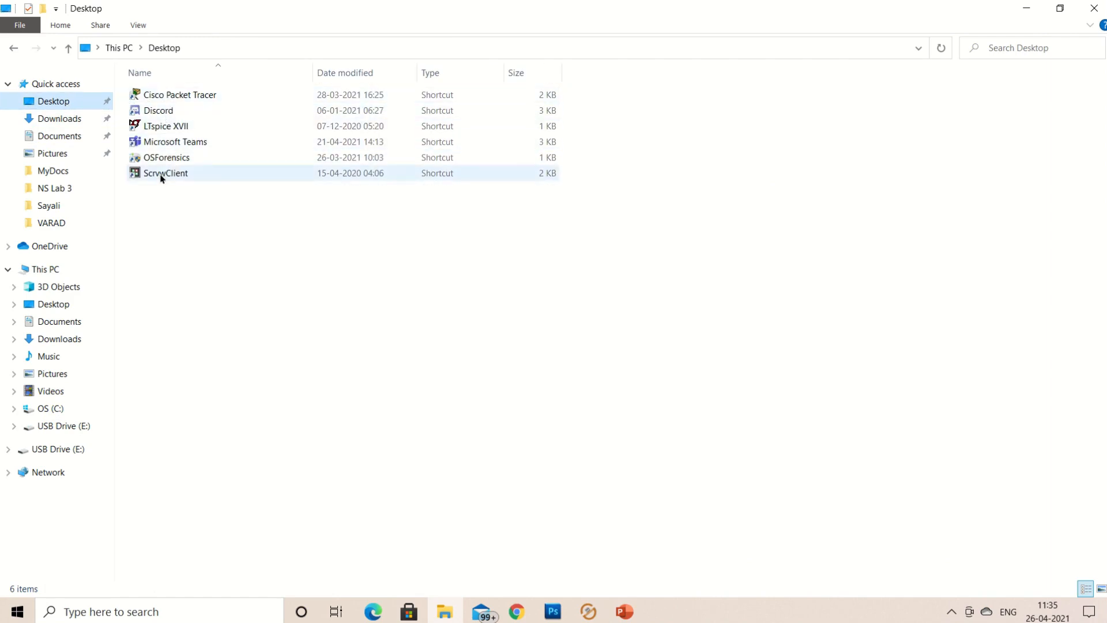
Back on USB Drive (E:), start USBPDH Encryption/Decryption on file.txt.
left_click(14, 47)
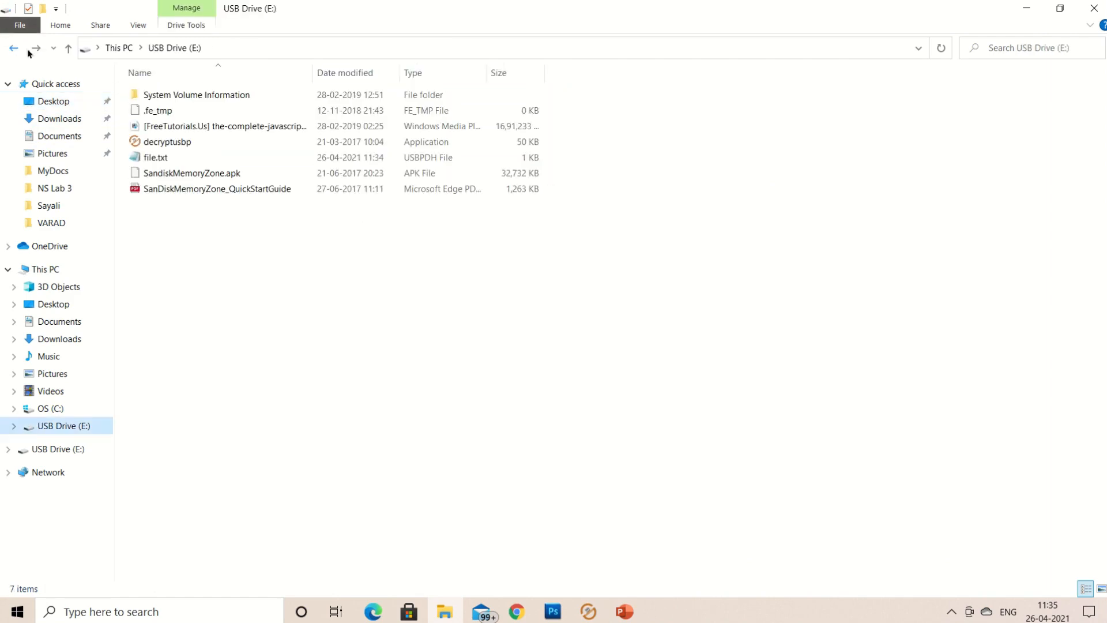
left_click(161, 163)
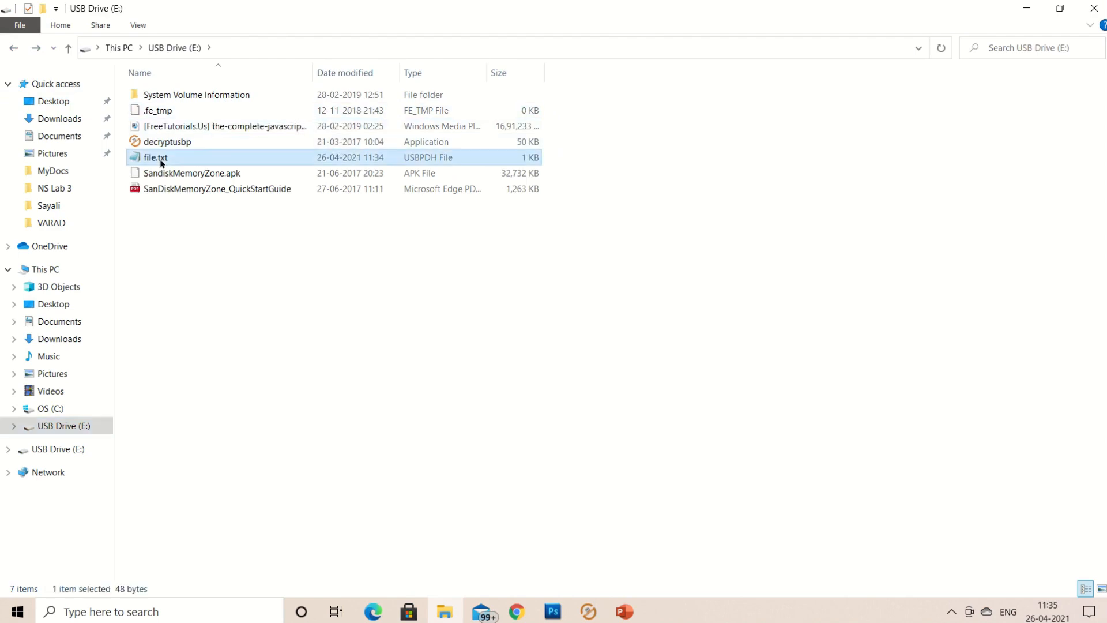
right_click(182, 150)
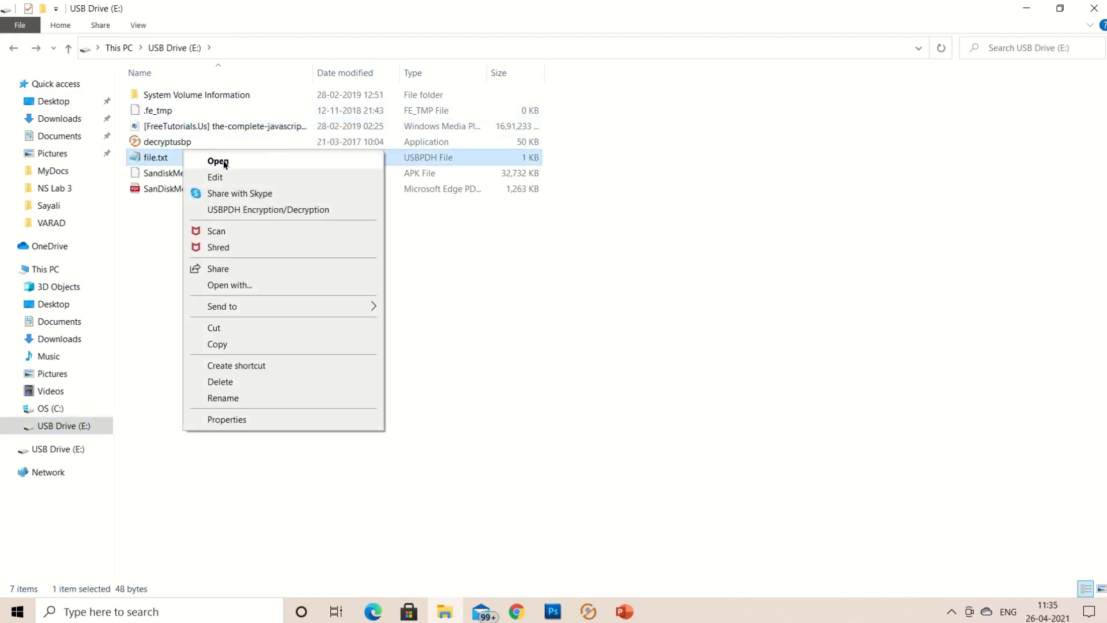
left_click(236, 209)
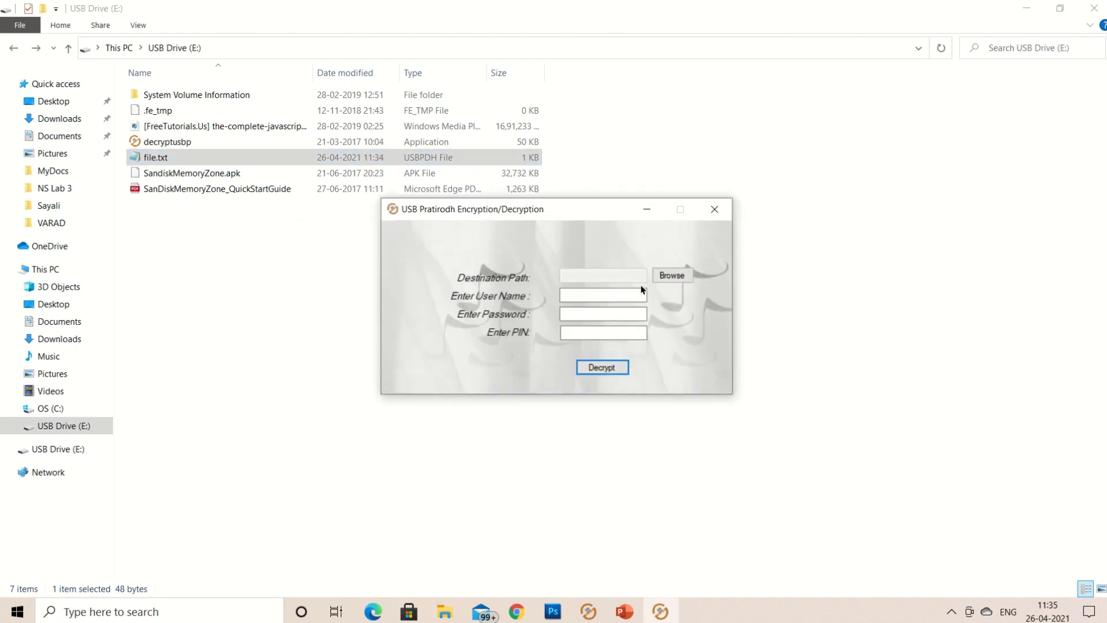
Set the Desktop as the destination folder for the decrypted file.
left_click(665, 275)
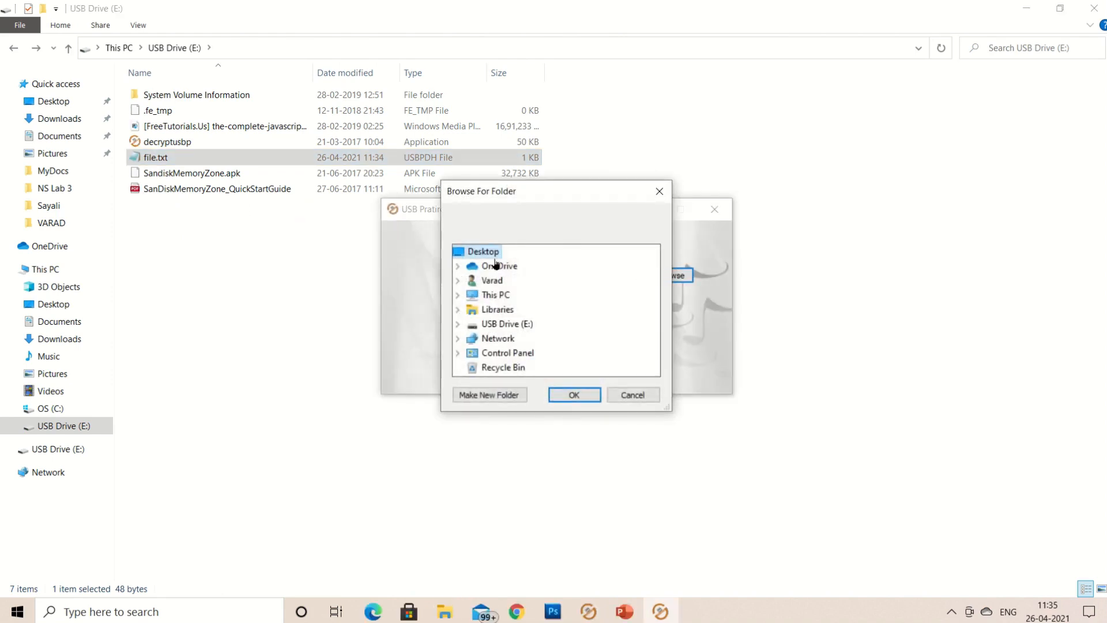
double_click(475, 294)
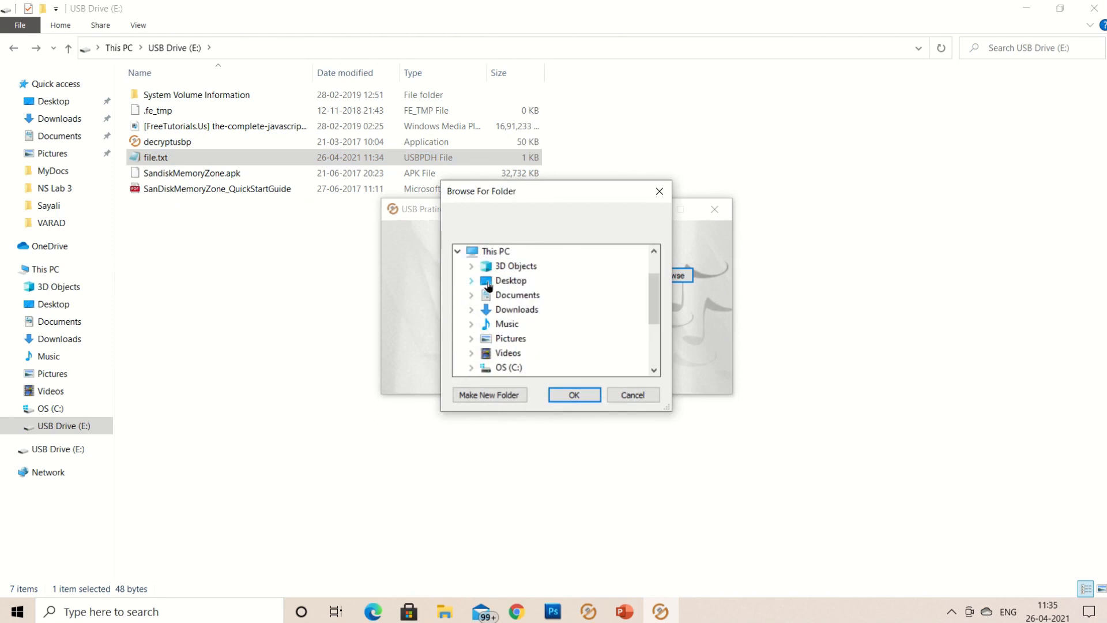
left_click(502, 271)
left_click(504, 280)
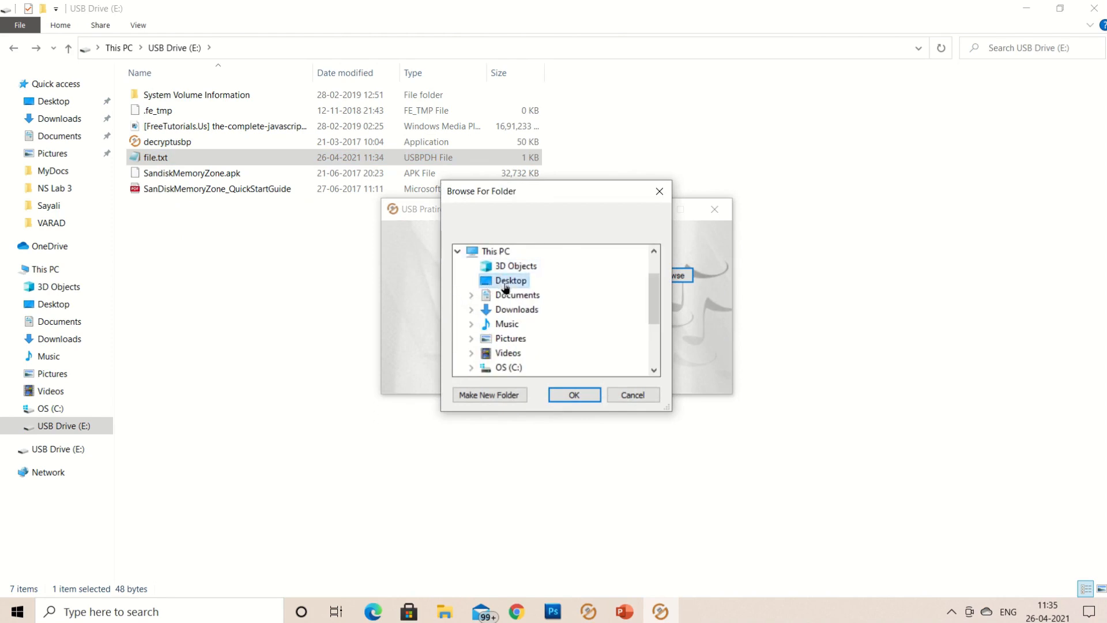
left_click(581, 394)
Enter the user name, password and PIN, then decrypt and acknowledge the confirmation.
left_click(598, 292)
type("Varad")
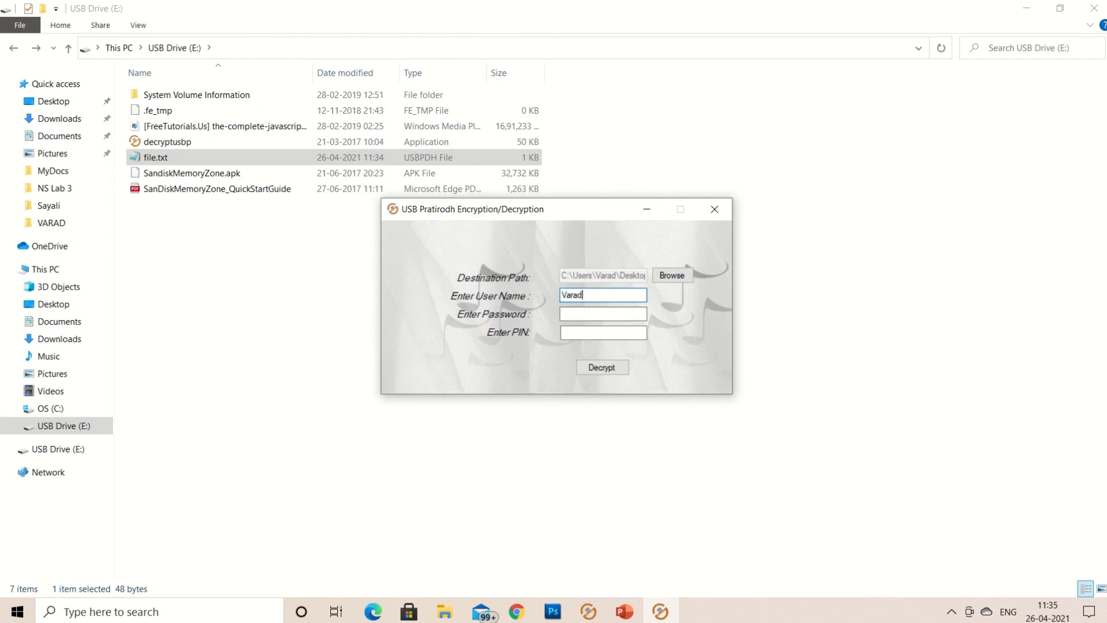
left_click(603, 313)
type("••••")
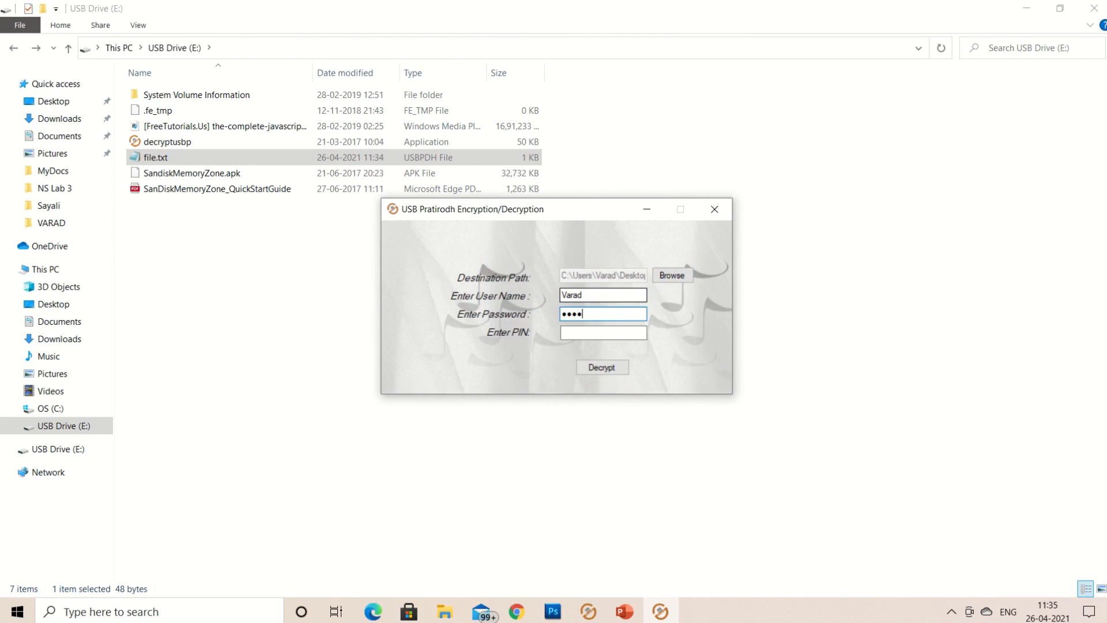
type("••••••")
left_click(645, 338)
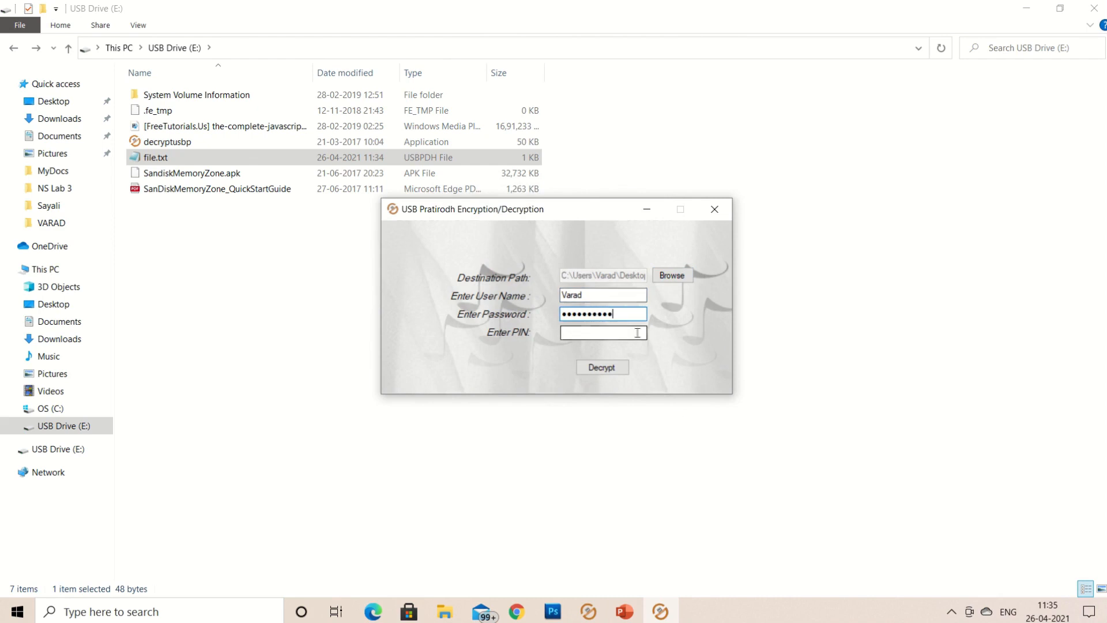
type("••••")
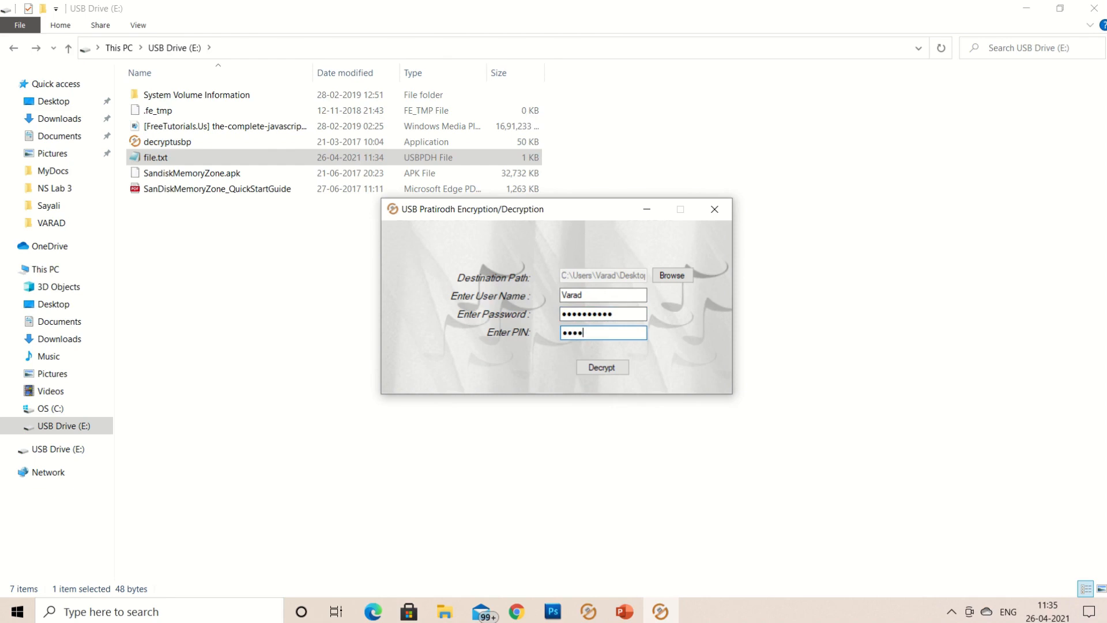
left_click(611, 370)
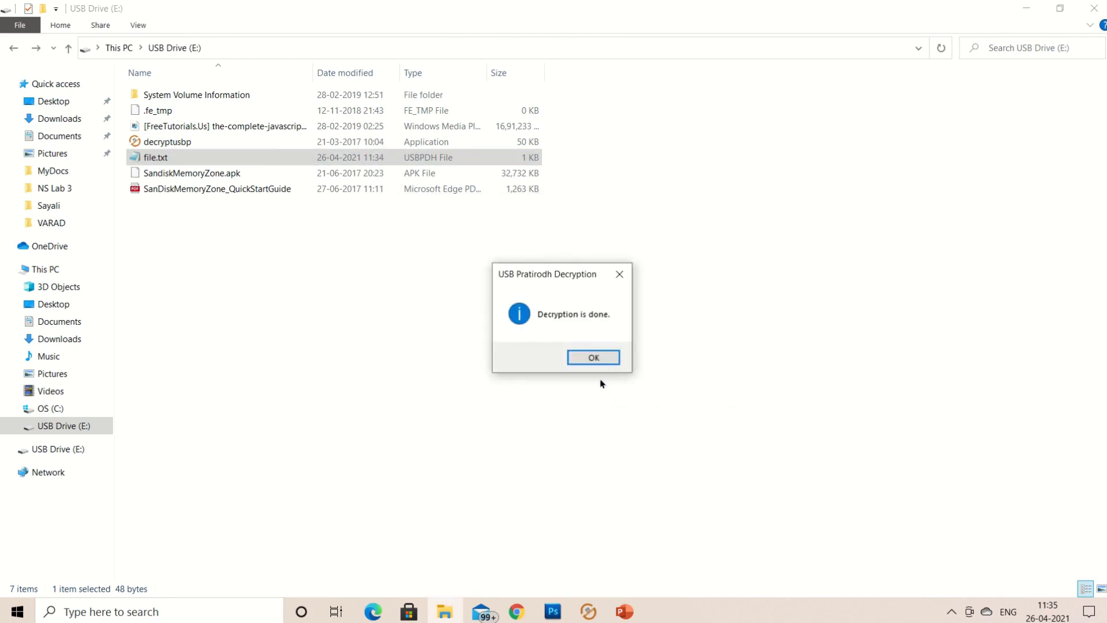
left_click(600, 357)
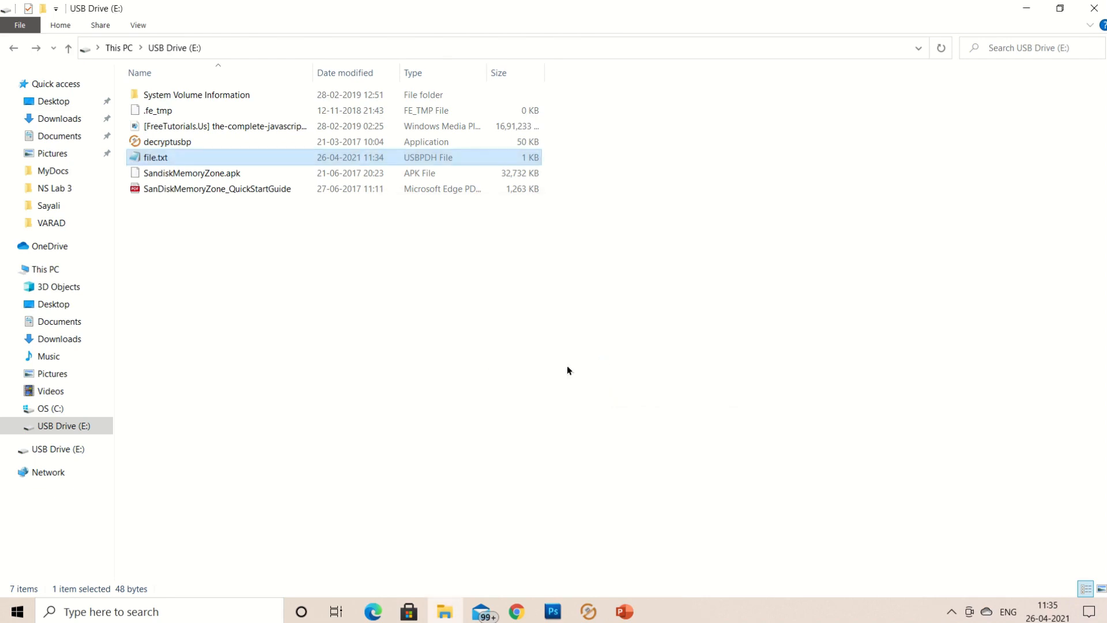
Open the decrypted 'file' from the Desktop in Notepad and check its readable greeting text.
left_click(302, 253)
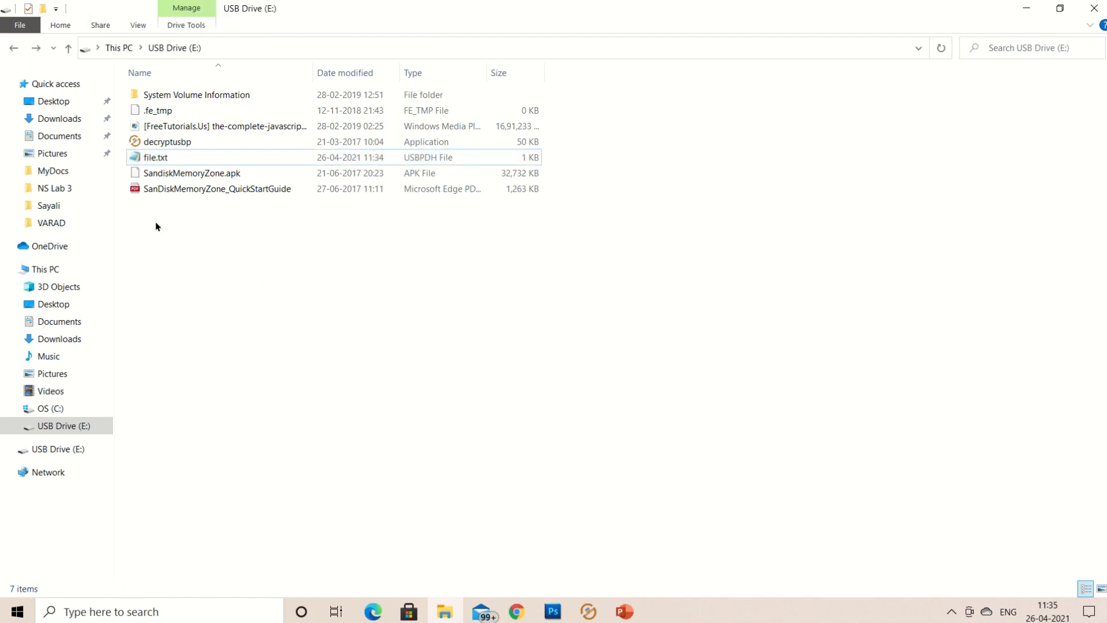
left_click(55, 304)
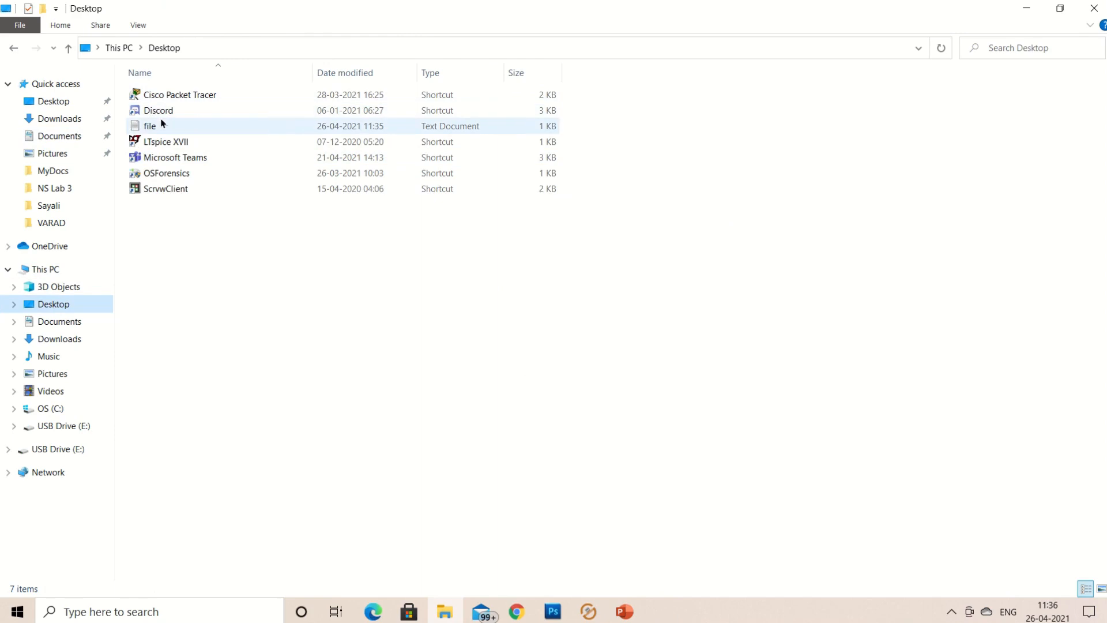
double_click(151, 125)
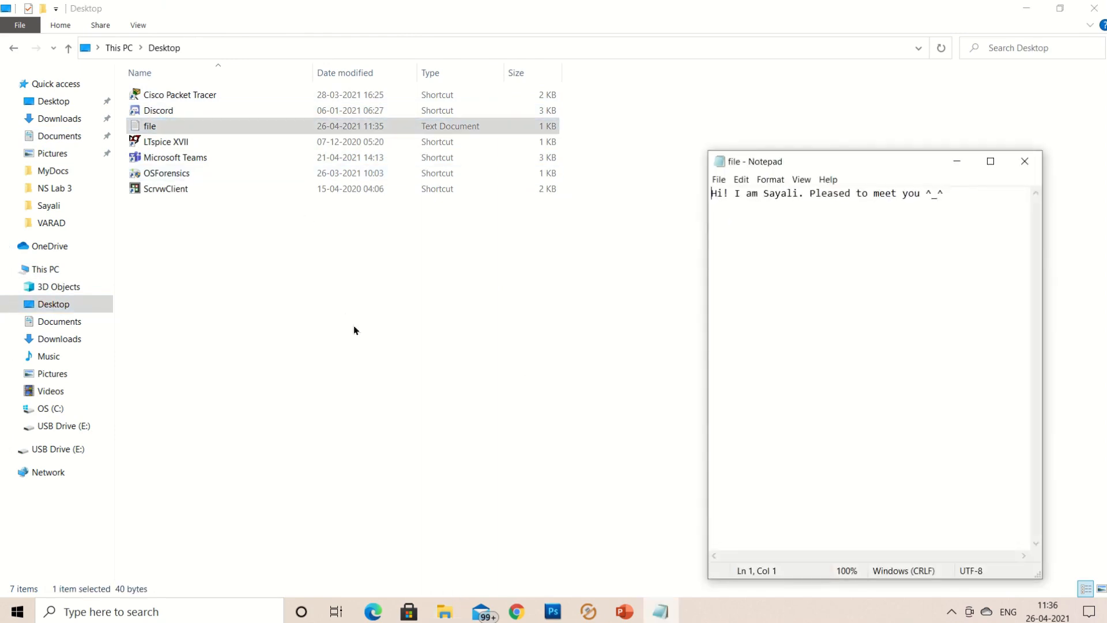
left_click_drag(944, 194, 661, 196)
left_click(832, 269)
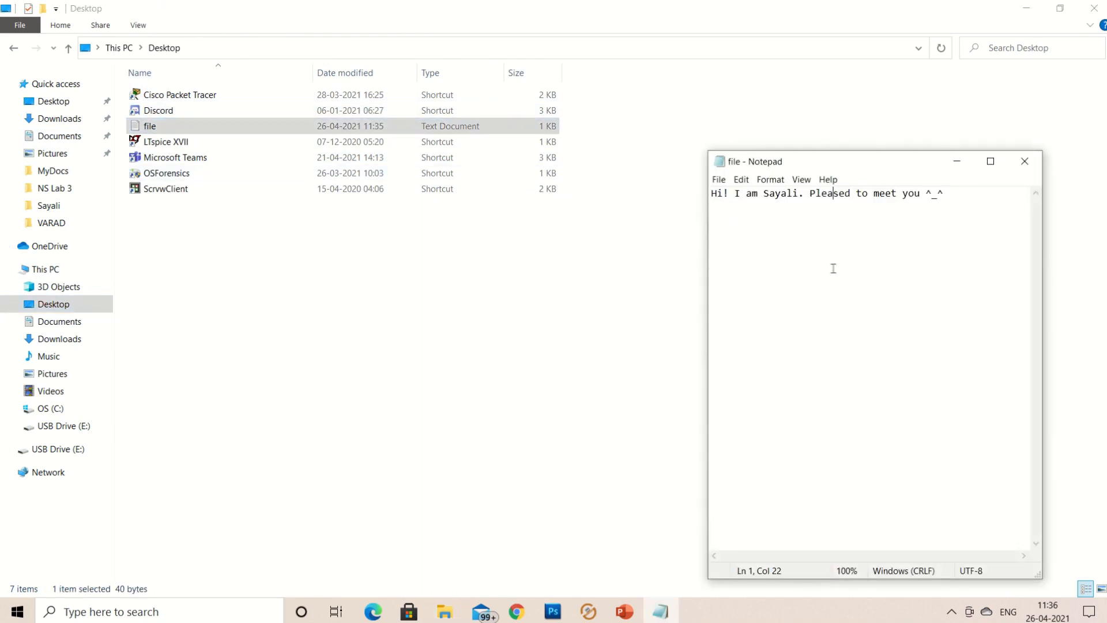